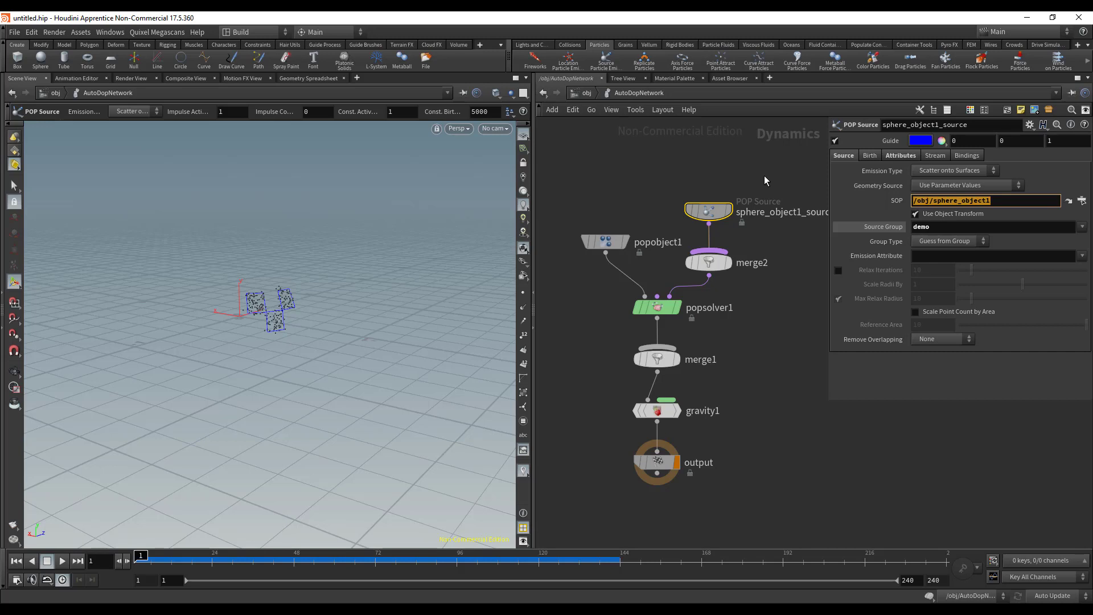
# Clear the Source Group of the sphere_object1_source node and show its birth settings.
pyautogui.click(984, 227)
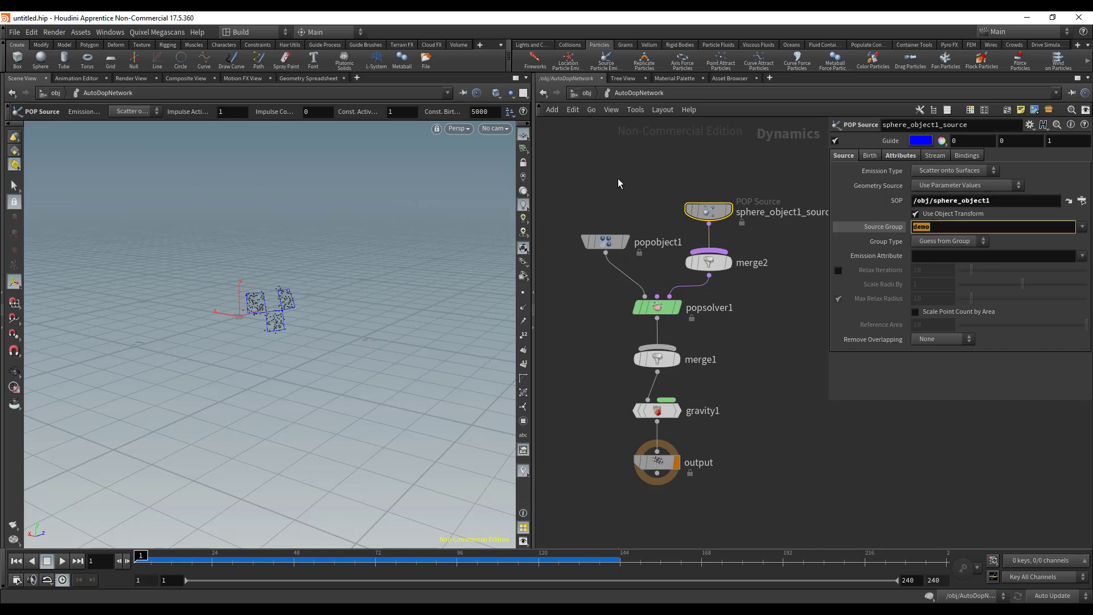
pyautogui.moveTo(712, 210)
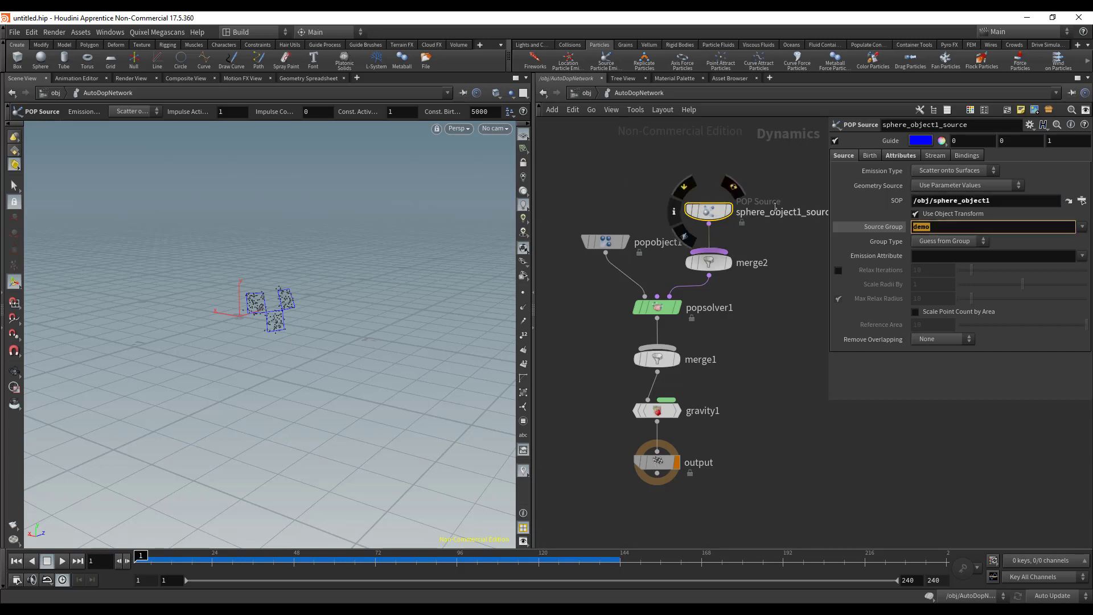
pyautogui.press('BackSpace')
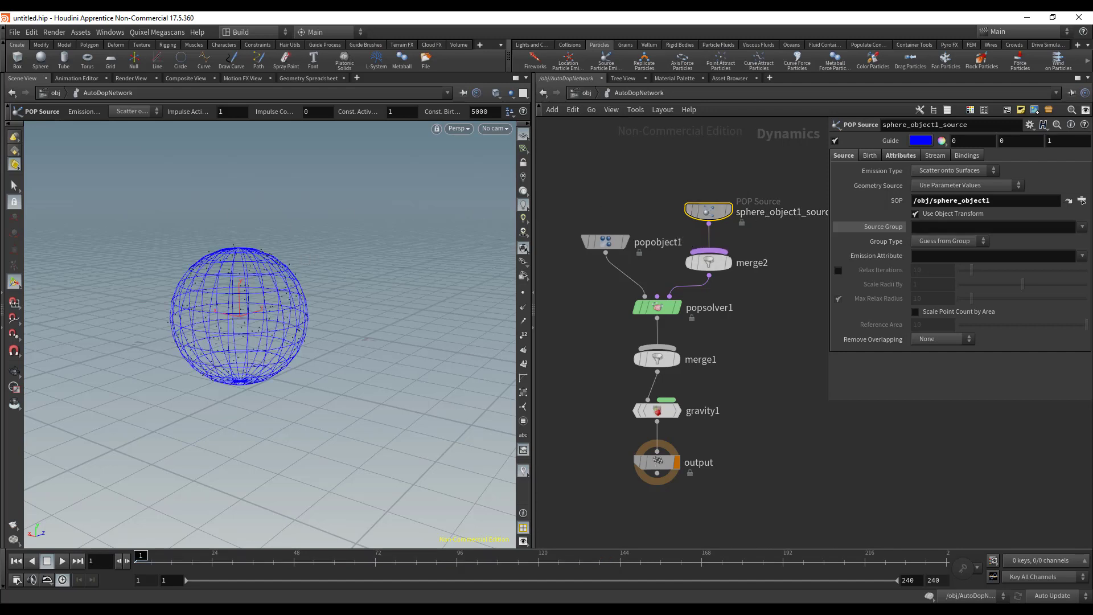
pyautogui.click(870, 156)
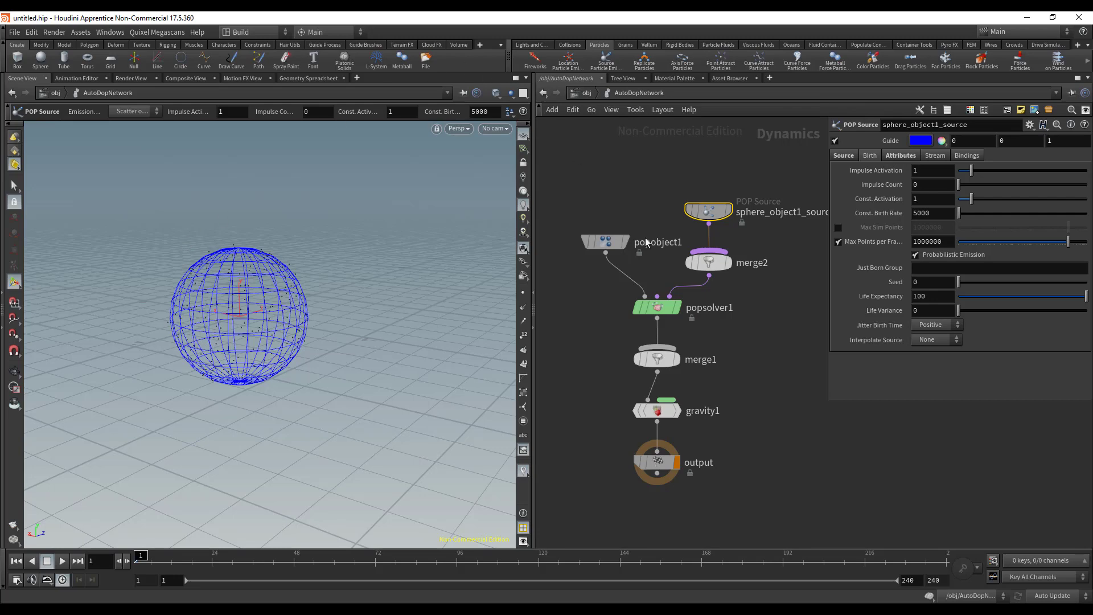
pyautogui.keyDown('alt'); pyautogui.moveTo(282, 308); pyautogui.dragTo(318, 313); pyautogui.keyUp('alt')
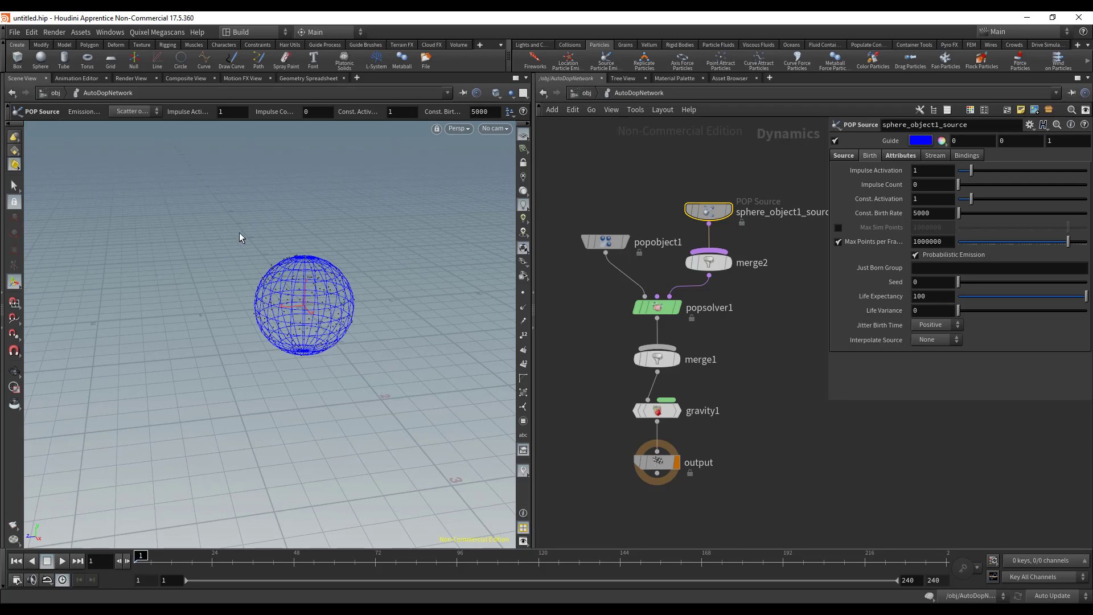
pyautogui.keyDown('alt'); pyautogui.moveTo(241, 238); pyautogui.dragTo(288, 250); pyautogui.keyUp('alt')
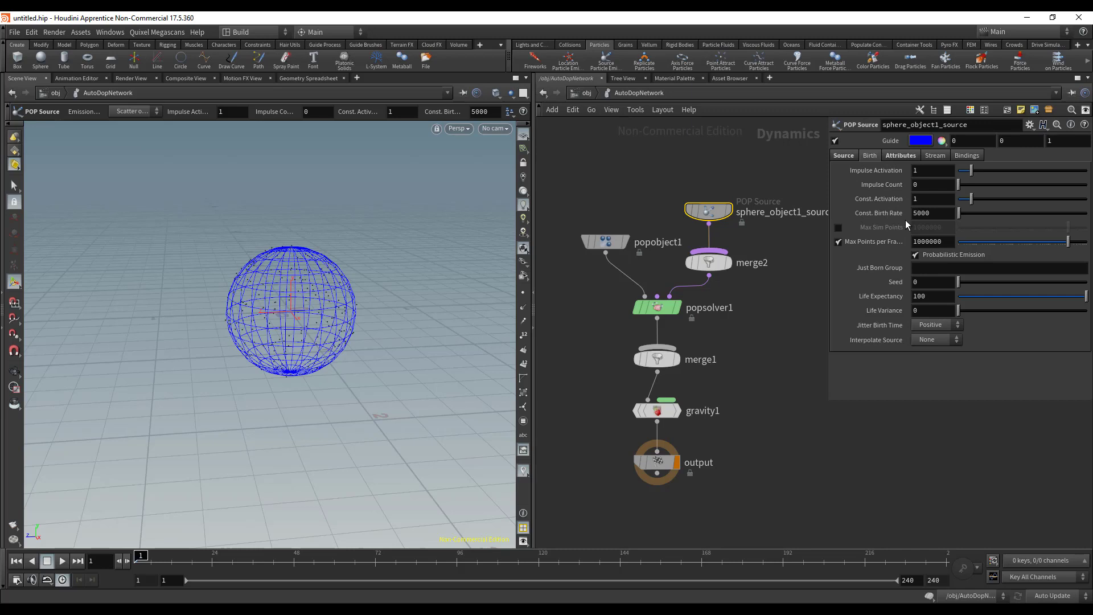
pyautogui.press('Return')
# Try setting the source's Impulse Activation to 0 and undo the change.
pyautogui.moveTo(943, 176); pyautogui.dragTo(840, 166)
pyautogui.write('0')
pyautogui.press('Return')
pyautogui.moveTo(920, 176); pyautogui.dragTo(885, 170)
pyautogui.hotkey('ctrl', 'z')
pyautogui.click(926, 185)
pyautogui.hotkey('shift', 'Tab')
# Set the source's Const. Activation to 0 and its Impulse Count to 5000.
pyautogui.click(927, 198)
pyautogui.write('0')
pyautogui.press('Return')
pyautogui.moveTo(890, 177)
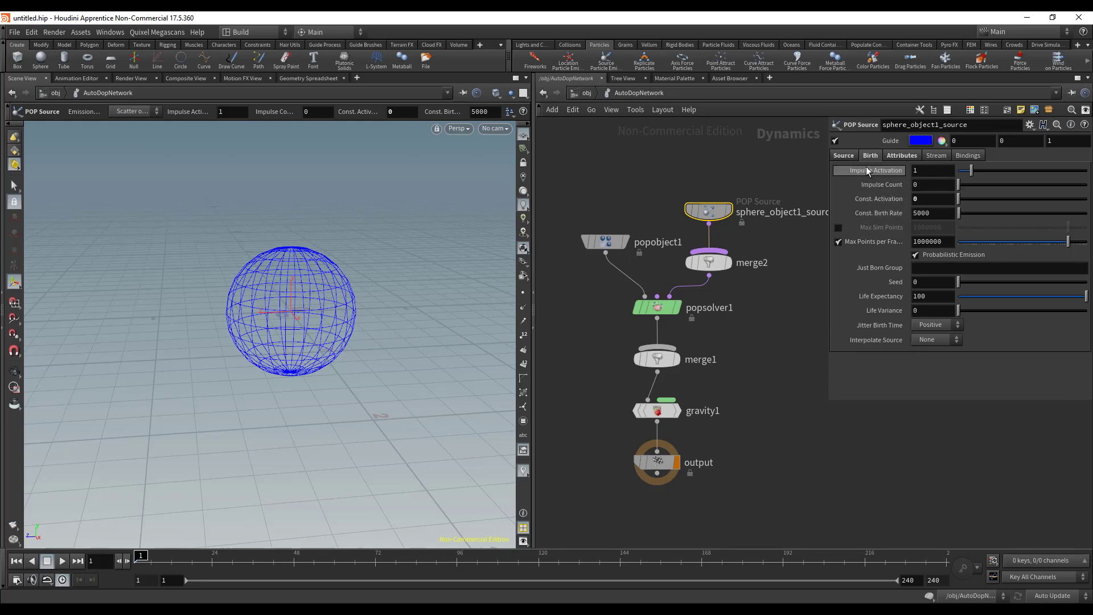
pyautogui.click(876, 184)
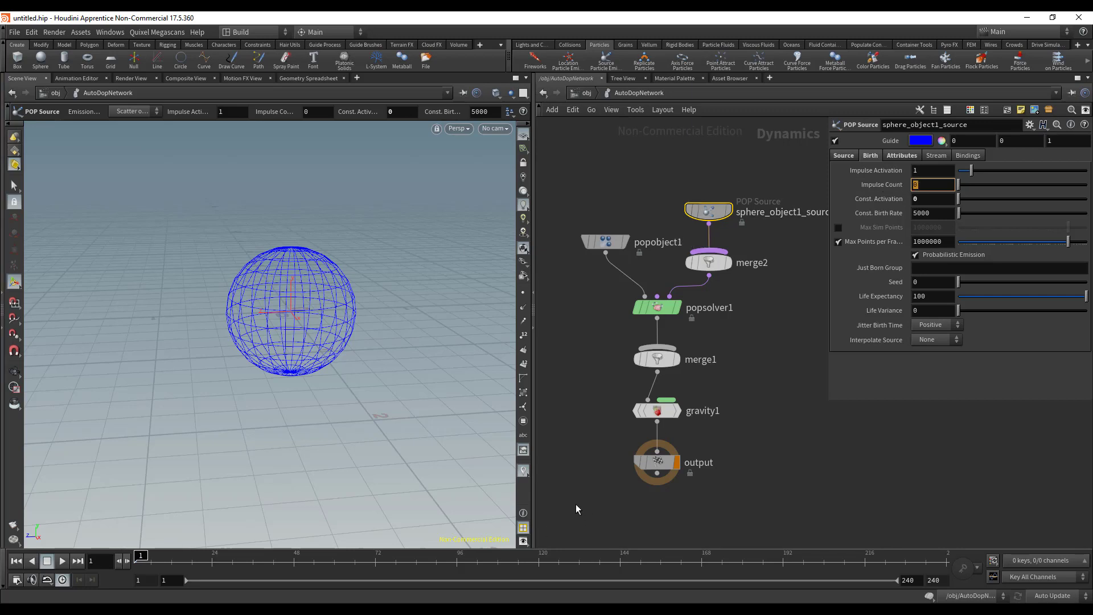
pyautogui.write('5000')
pyautogui.press('Return')
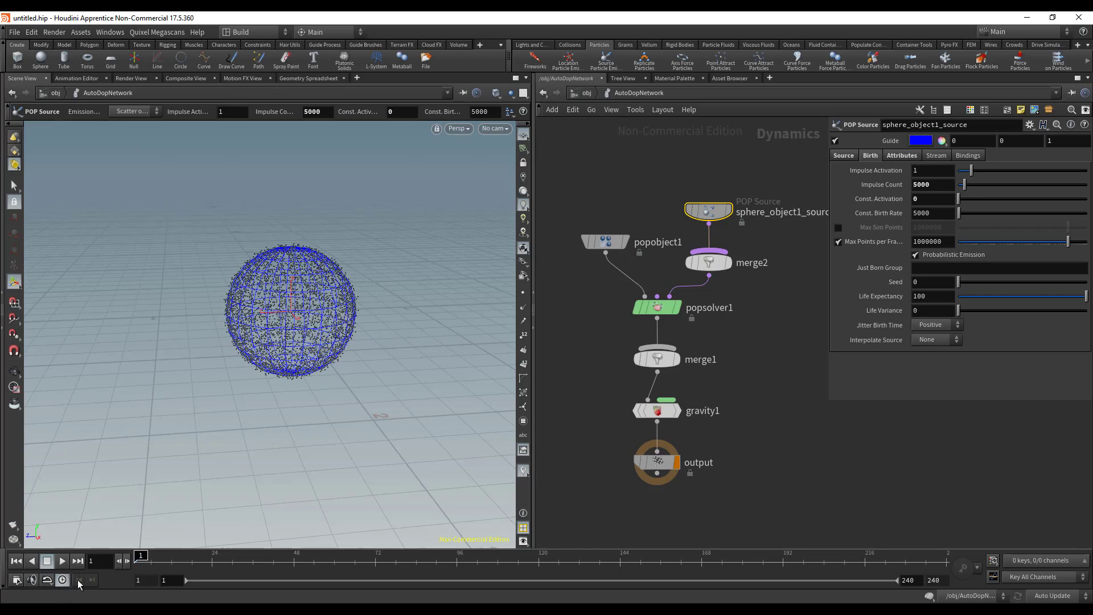
# Play the simulation to examine the impulse emission from the sphere, stop it and return to frame 1.
pyautogui.click(62, 561)
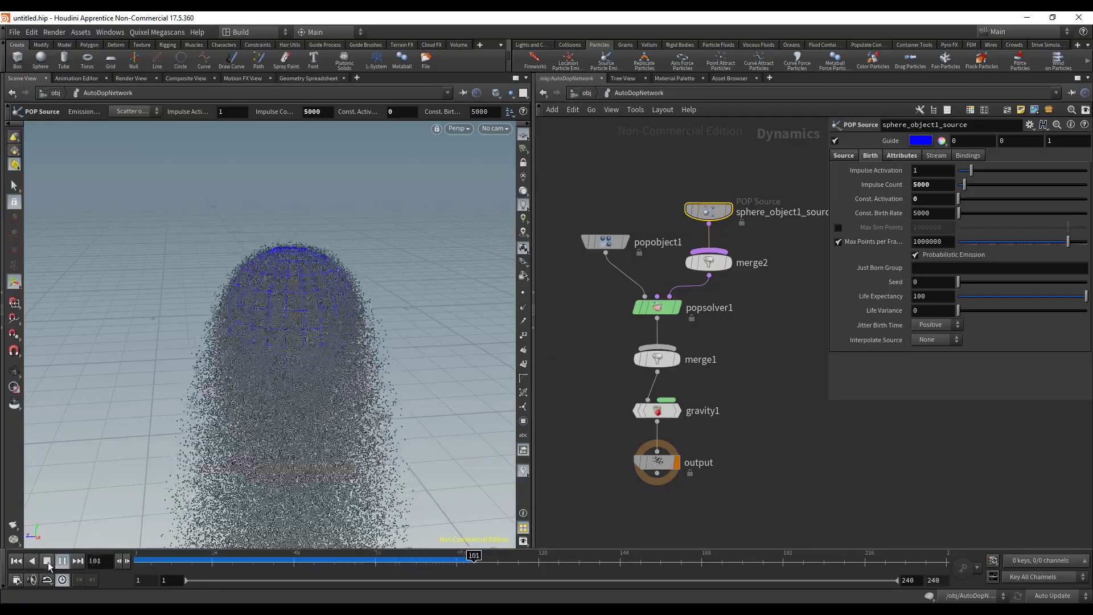
pyautogui.click(47, 562)
pyautogui.press('Escape')
pyautogui.moveTo(279, 371); pyautogui.dragTo(344, 393)
pyautogui.moveTo(338, 279); pyautogui.dragTo(378, 285)
pyautogui.press('Return')
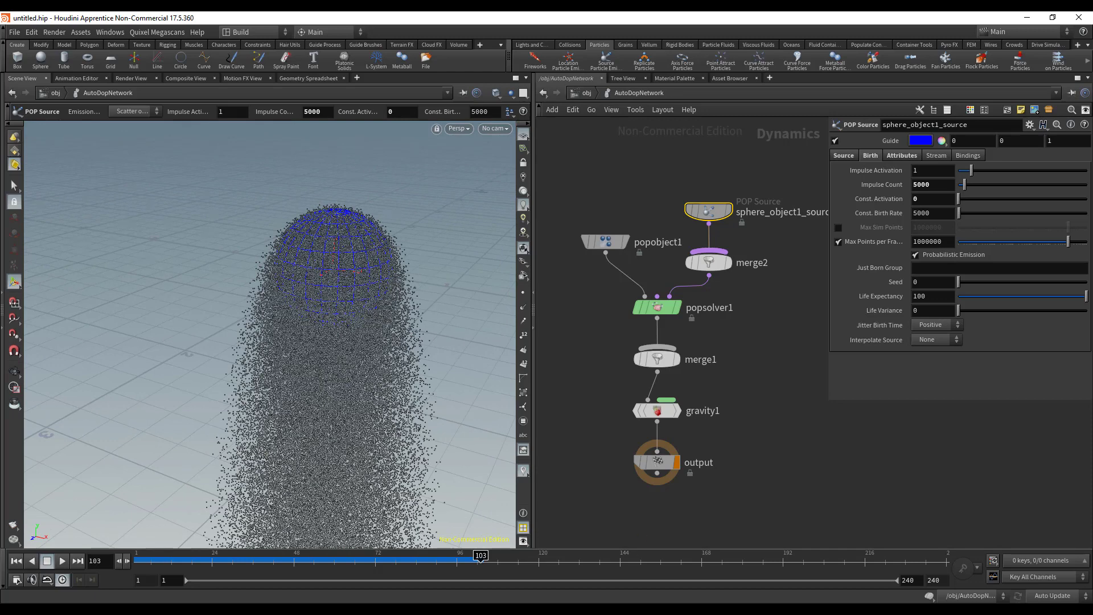
pyautogui.click(16, 561)
pyautogui.press('Escape')
pyautogui.moveTo(338, 260); pyautogui.dragTo(381, 237)
pyautogui.press('Return')
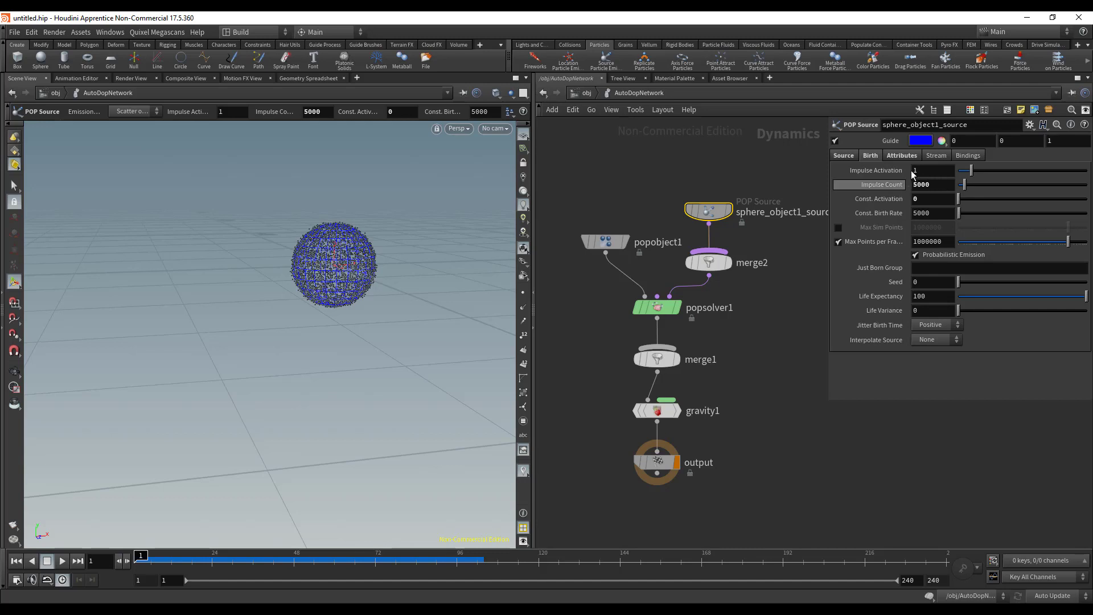
# Set the source's Impulse Count to 0 and its Const. Activation to 1.
pyautogui.click(932, 186)
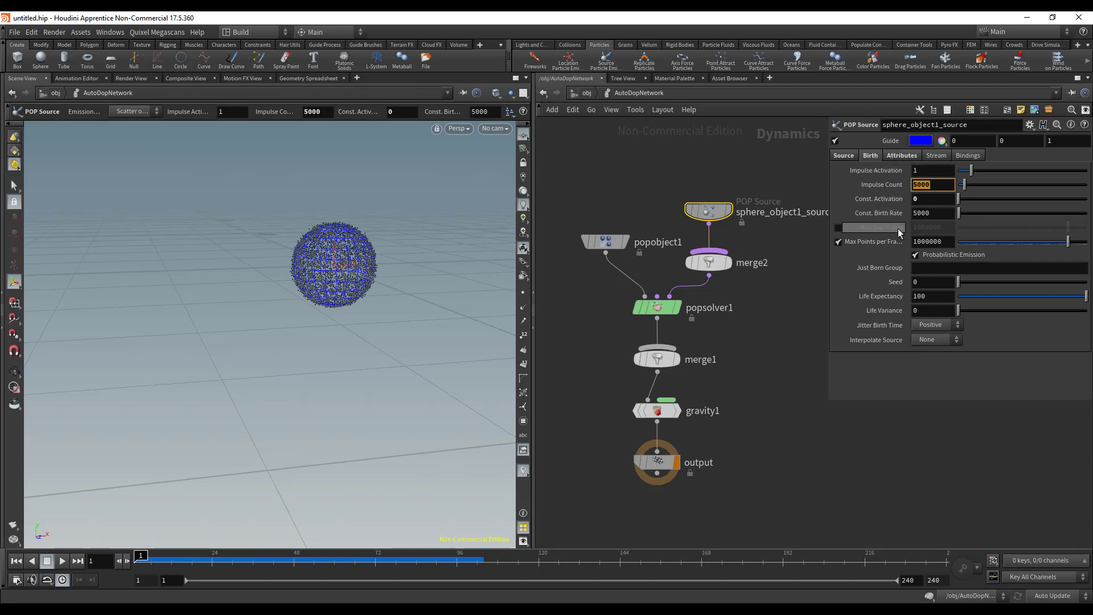
pyautogui.write('0')
pyautogui.press('Return')
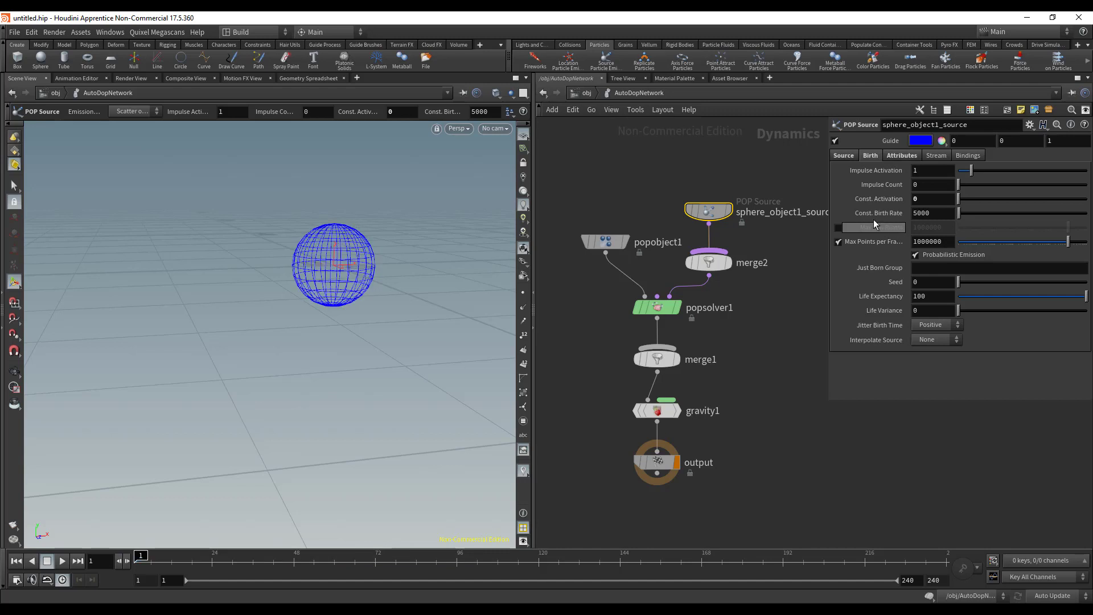
pyautogui.click(915, 198)
pyautogui.write('1')
pyautogui.press('Return')
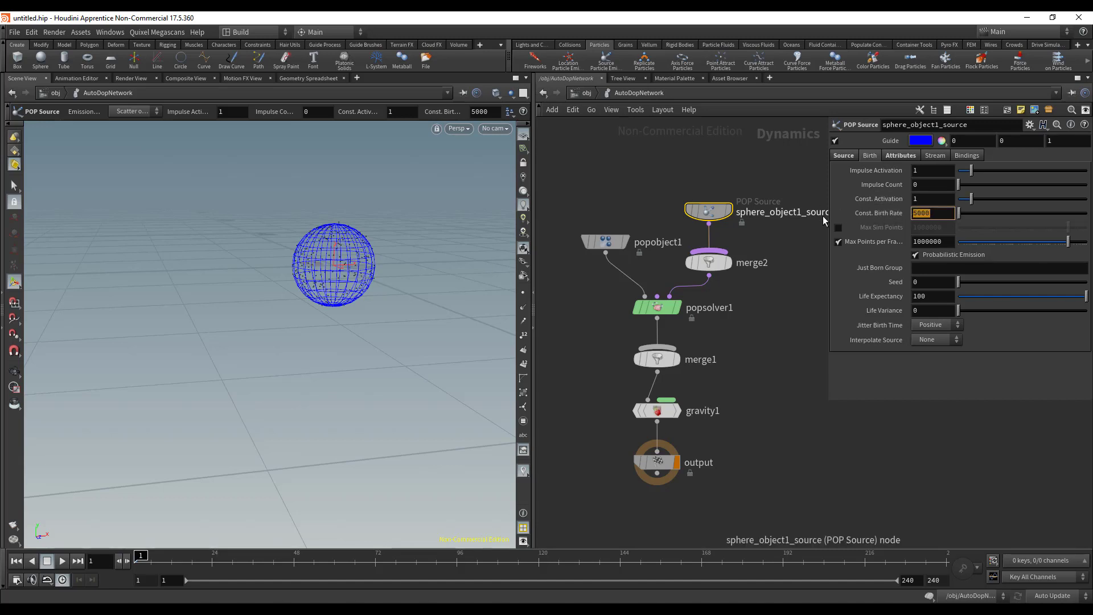
pyautogui.click(934, 213)
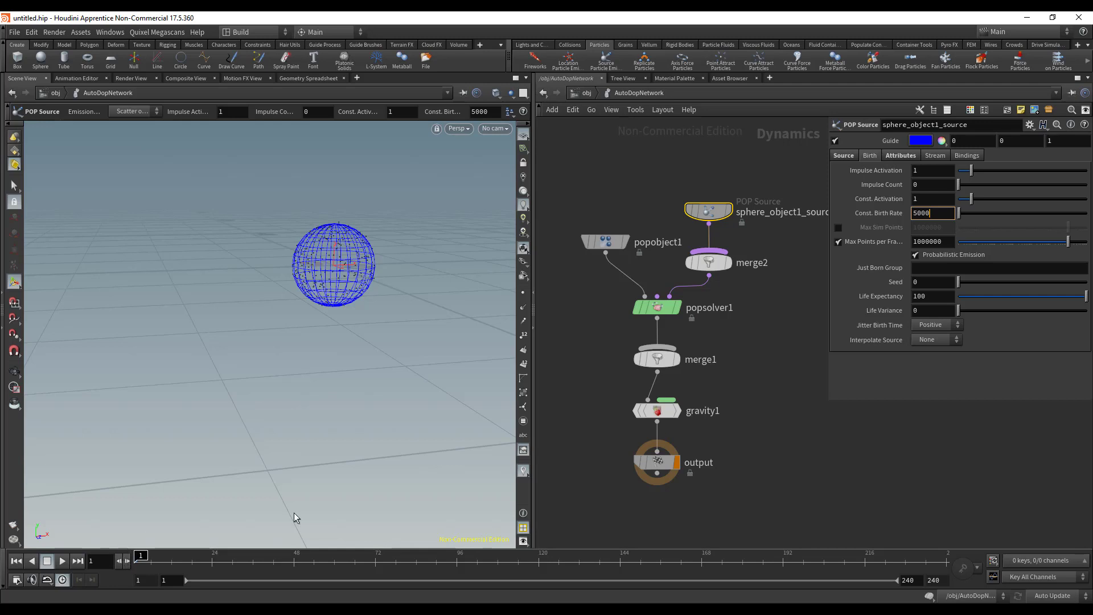
pyautogui.press('Return')
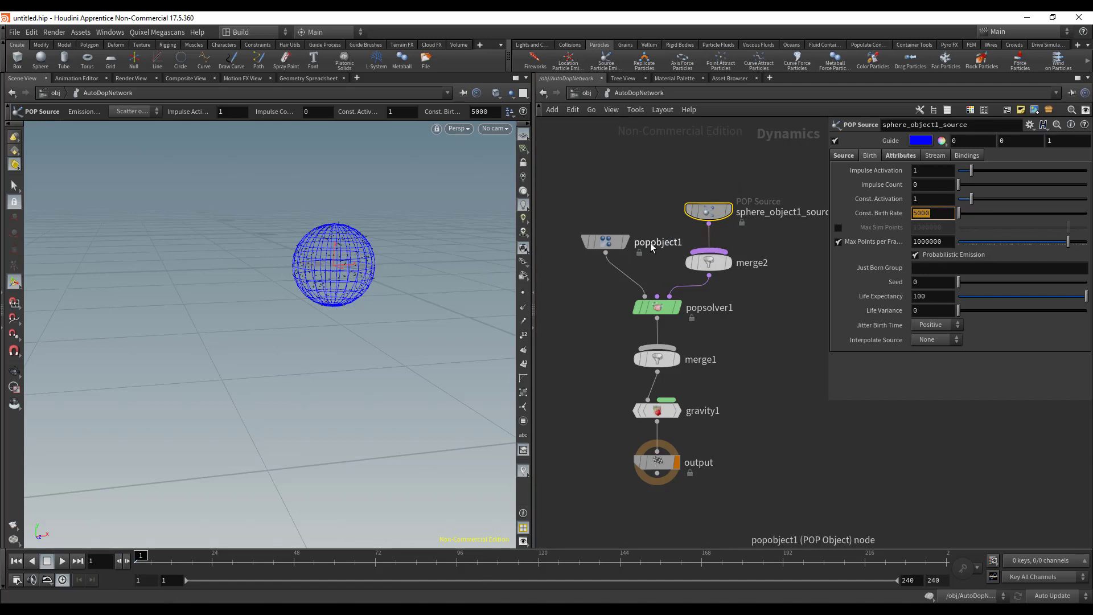
# Play the simulation to examine particles emitted at the constant birth rate, and return to the first frame.
pyautogui.click(61, 561)
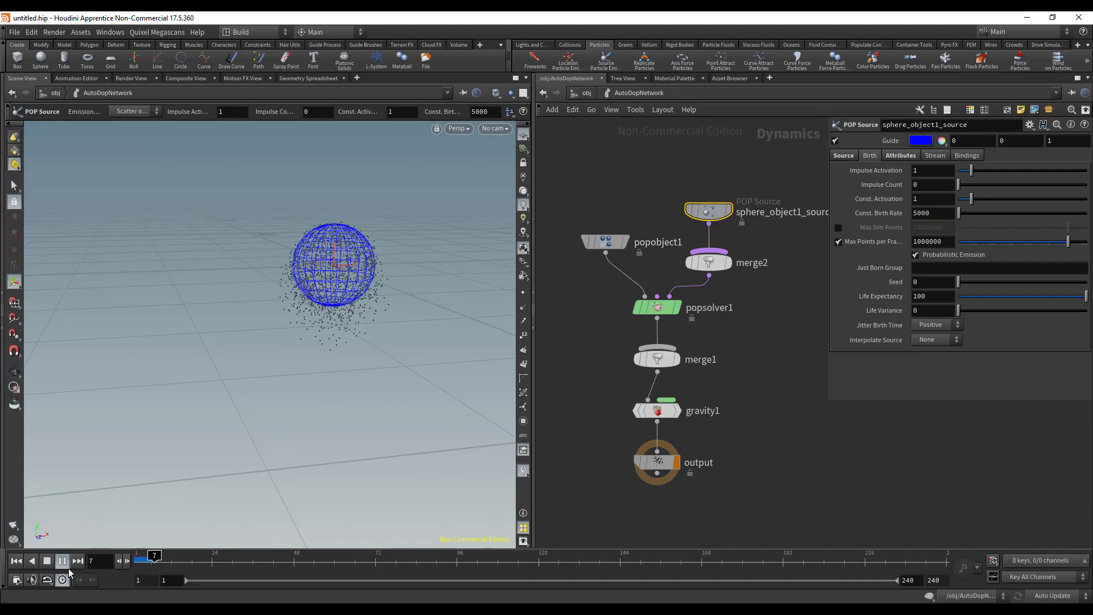
pyautogui.press('Escape')
pyautogui.moveTo(423, 316); pyautogui.dragTo(320, 264)
pyautogui.press('Return')
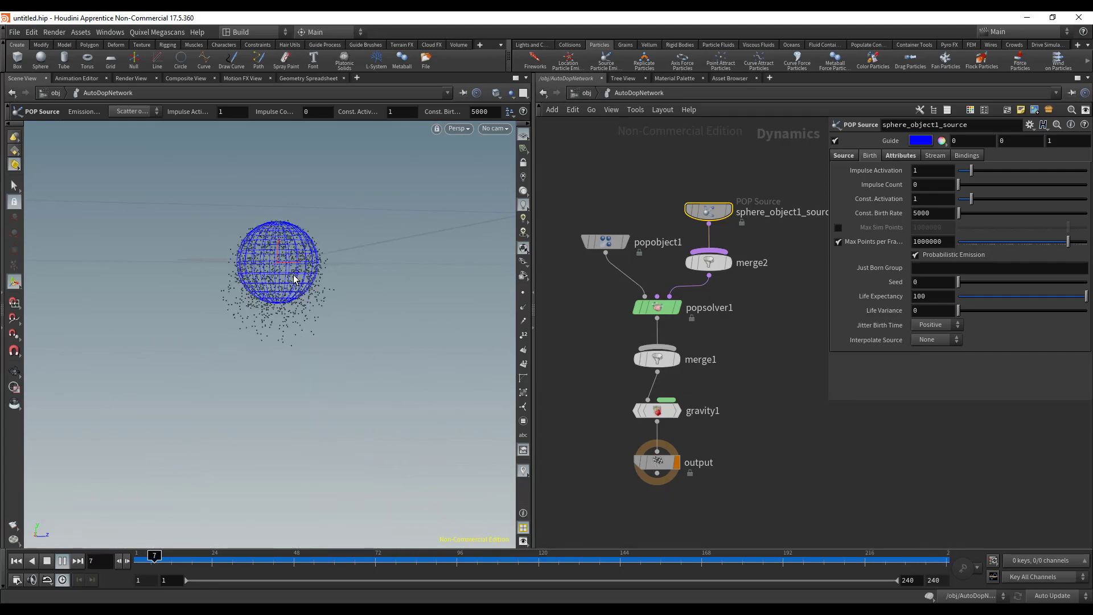
pyautogui.click(62, 561)
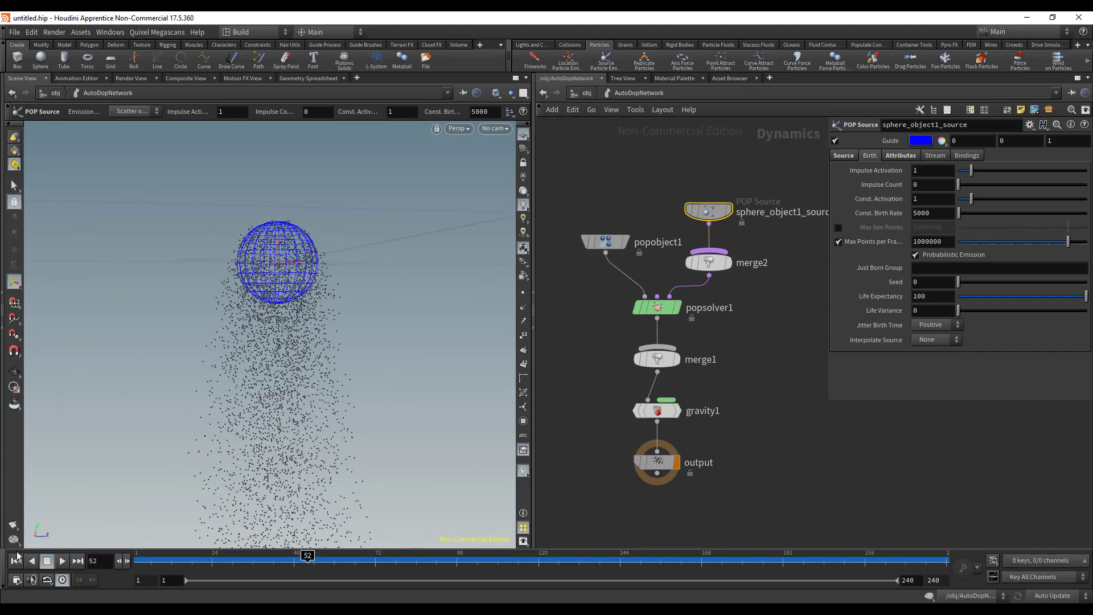
pyautogui.click(16, 561)
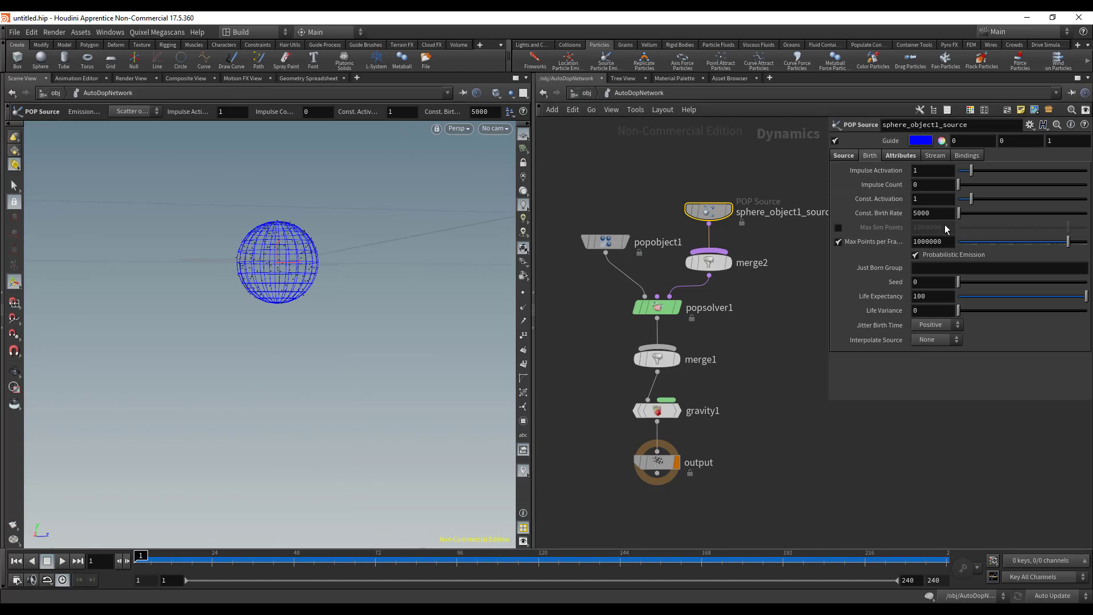
pyautogui.press('Return')
# Examine the particle attributes of popobject1's Geometry data in the Geometry Spreadsheet.
pyautogui.moveTo(715, 213)
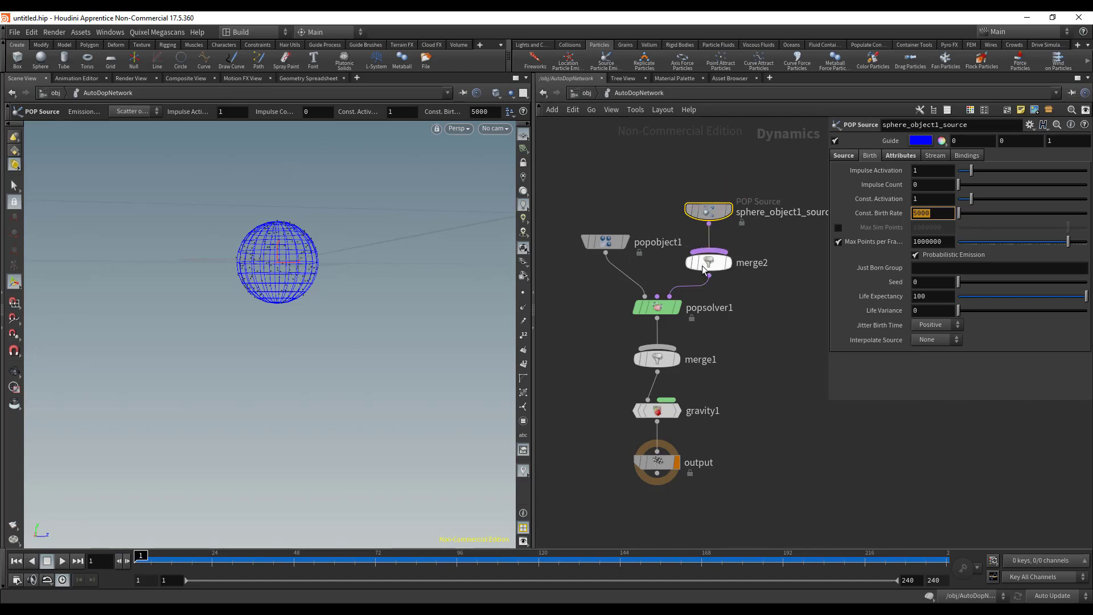
pyautogui.middleClick(715, 213)
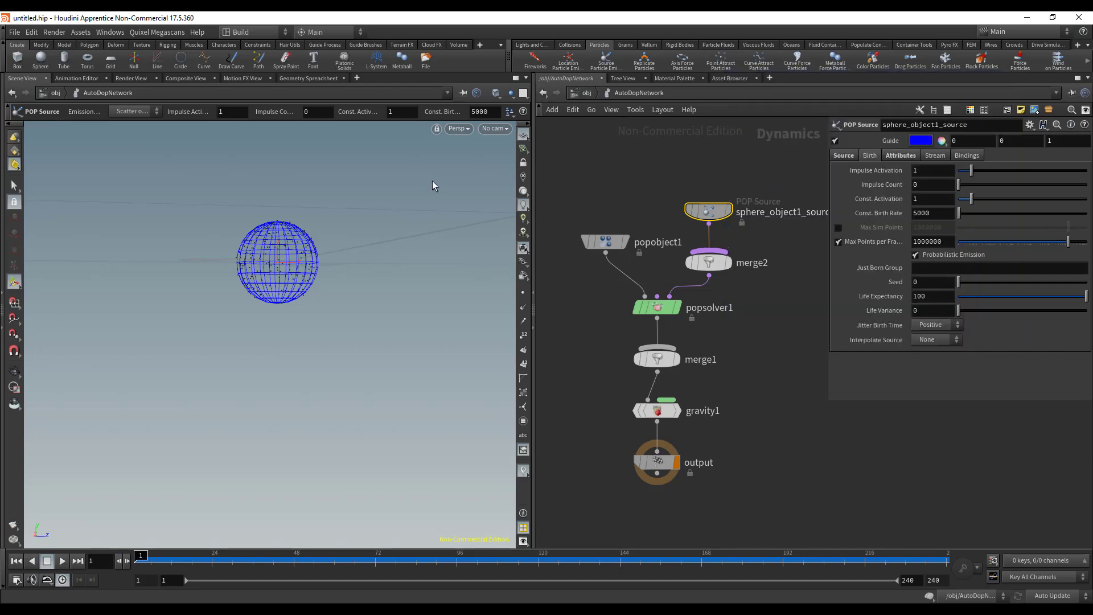
pyautogui.click(299, 78)
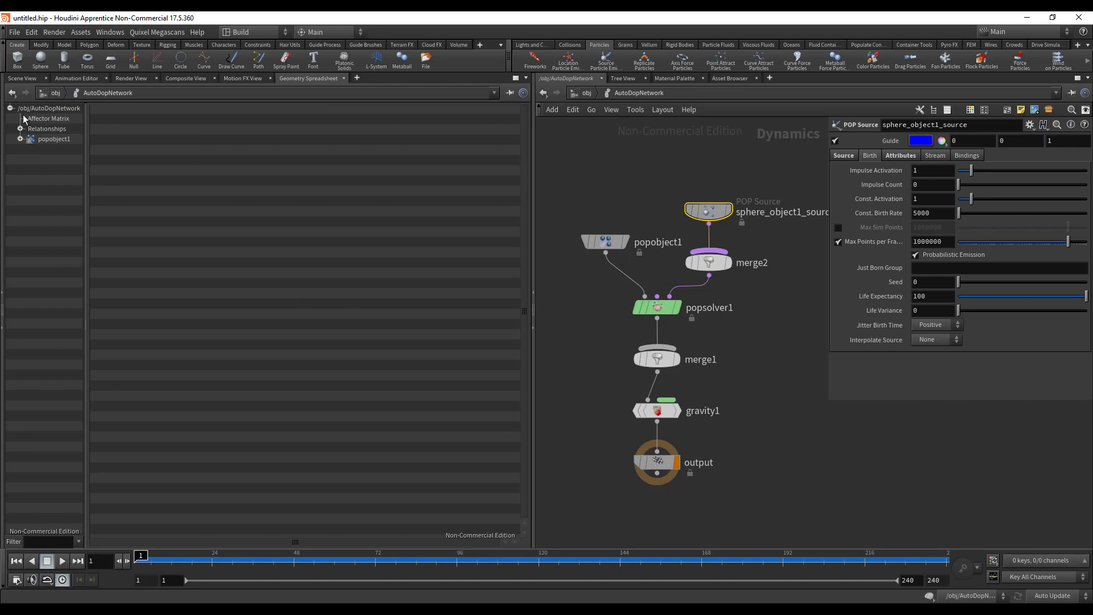
pyautogui.click(49, 140)
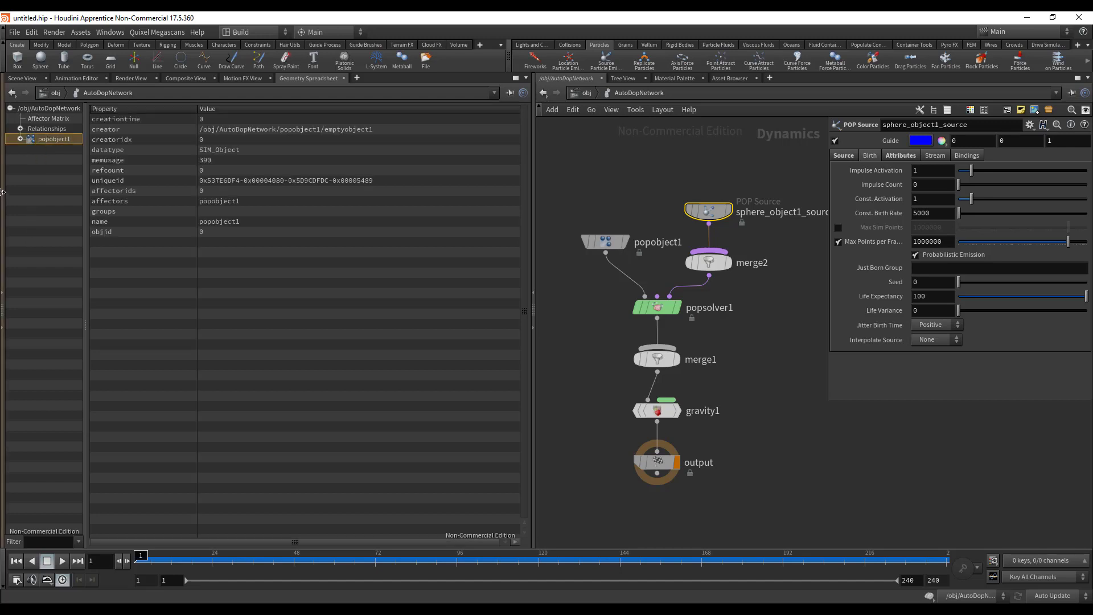
pyautogui.click(20, 140)
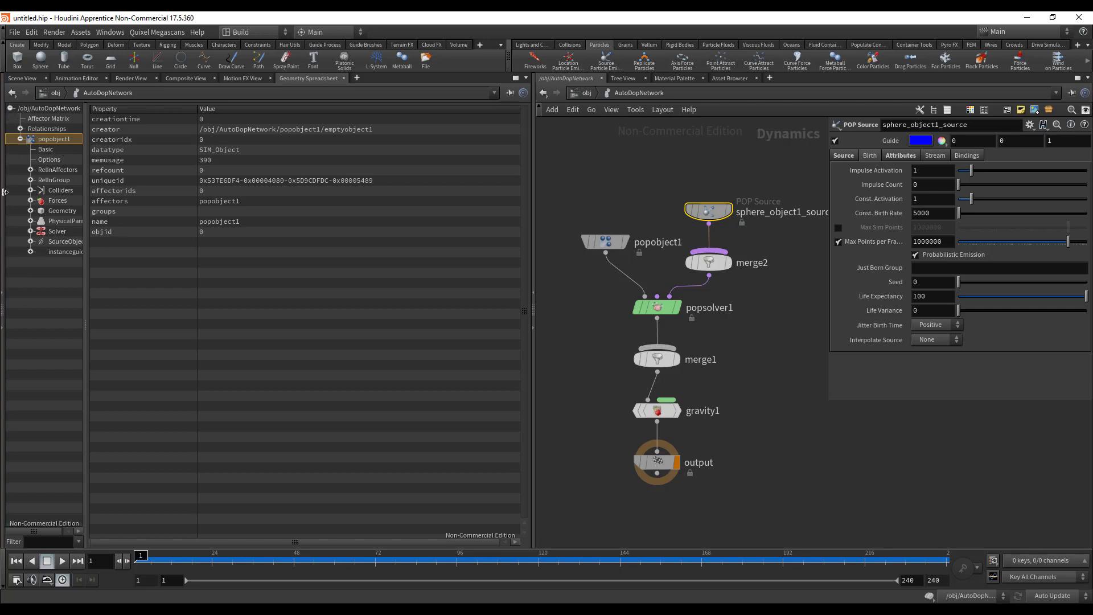
pyautogui.click(59, 212)
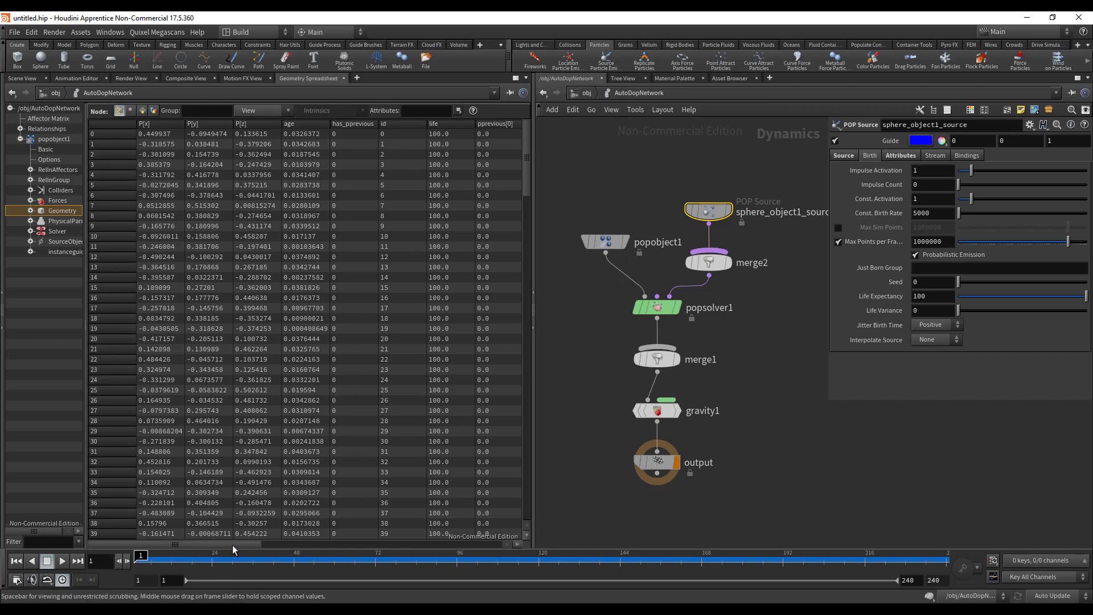
pyautogui.moveTo(233, 545); pyautogui.dragTo(484, 548)
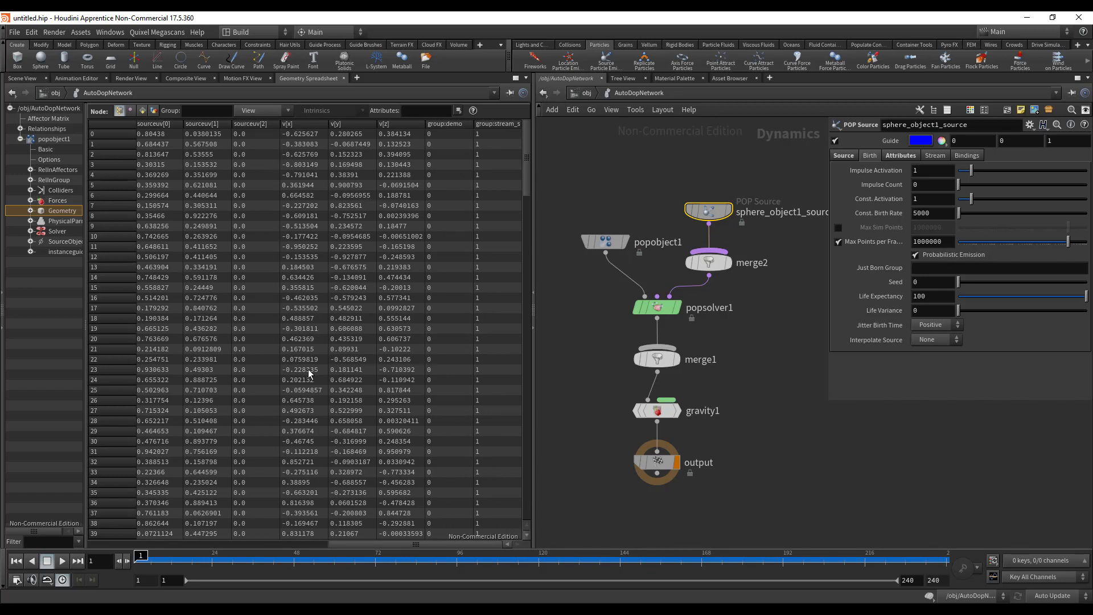
pyautogui.moveTo(363, 545); pyautogui.dragTo(120, 513)
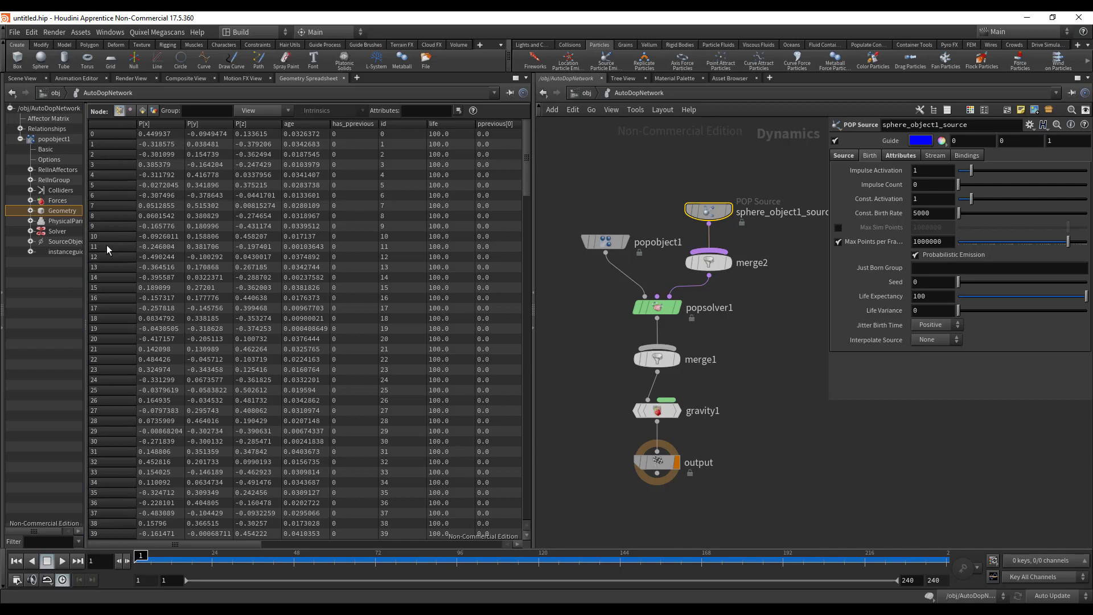
# Return to the 3D scene, play the simulation to view the falling particle stream, stop it and rewind to the start.
pyautogui.click(23, 78)
pyautogui.scroll(-3, 771, 296)
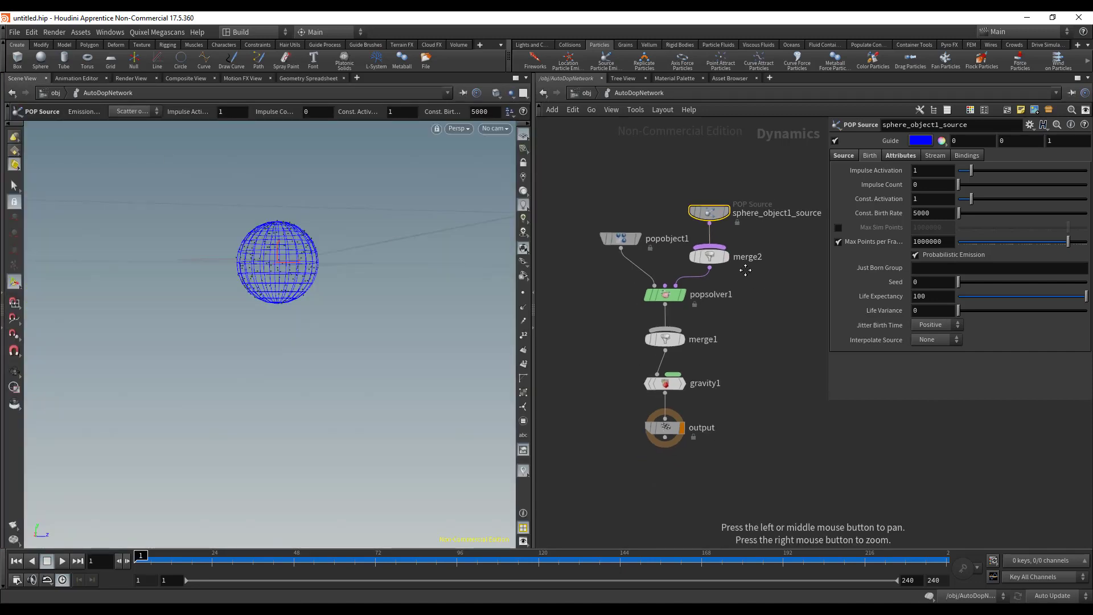
pyautogui.press('Escape')
pyautogui.moveTo(336, 287); pyautogui.dragTo(293, 298)
pyautogui.press('Return')
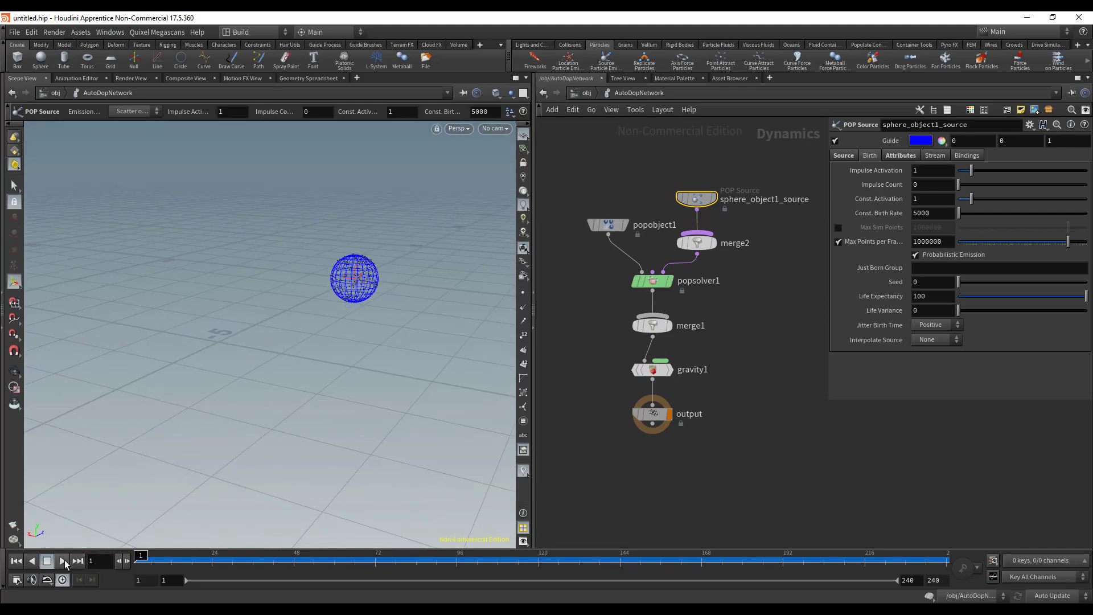
pyautogui.click(63, 561)
pyautogui.press('Escape')
pyautogui.moveTo(391, 317); pyautogui.dragTo(237, 244)
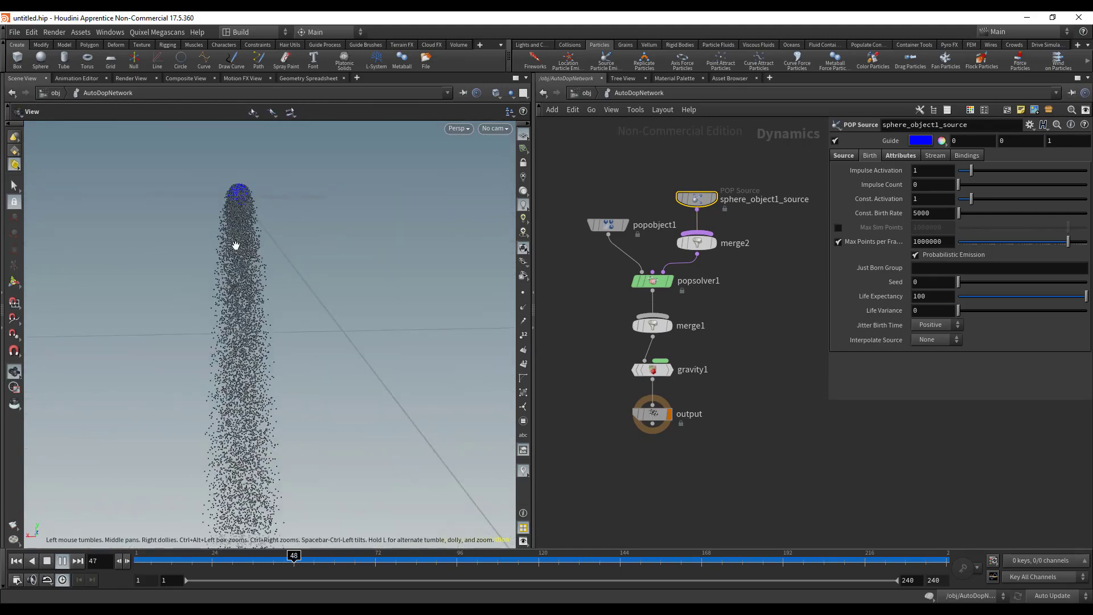
pyautogui.press('Return')
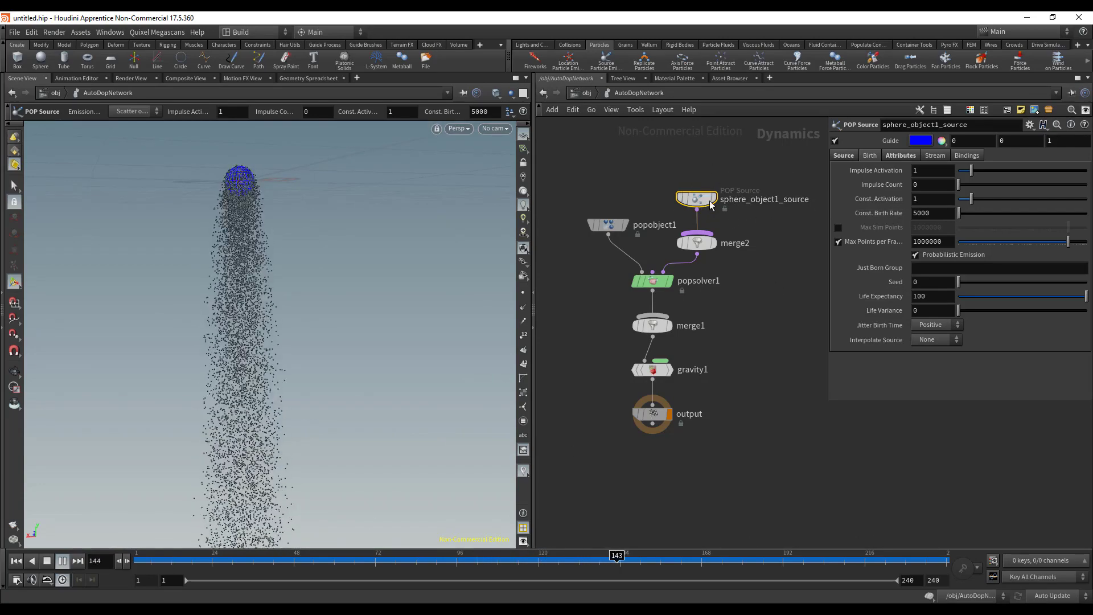
pyautogui.click(47, 561)
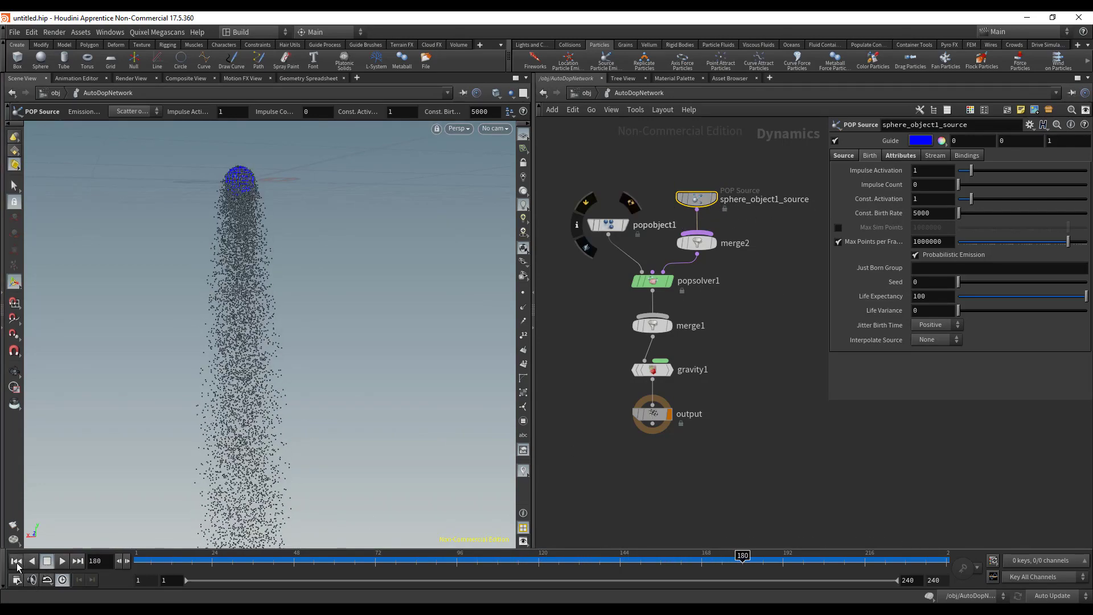
pyautogui.click(16, 561)
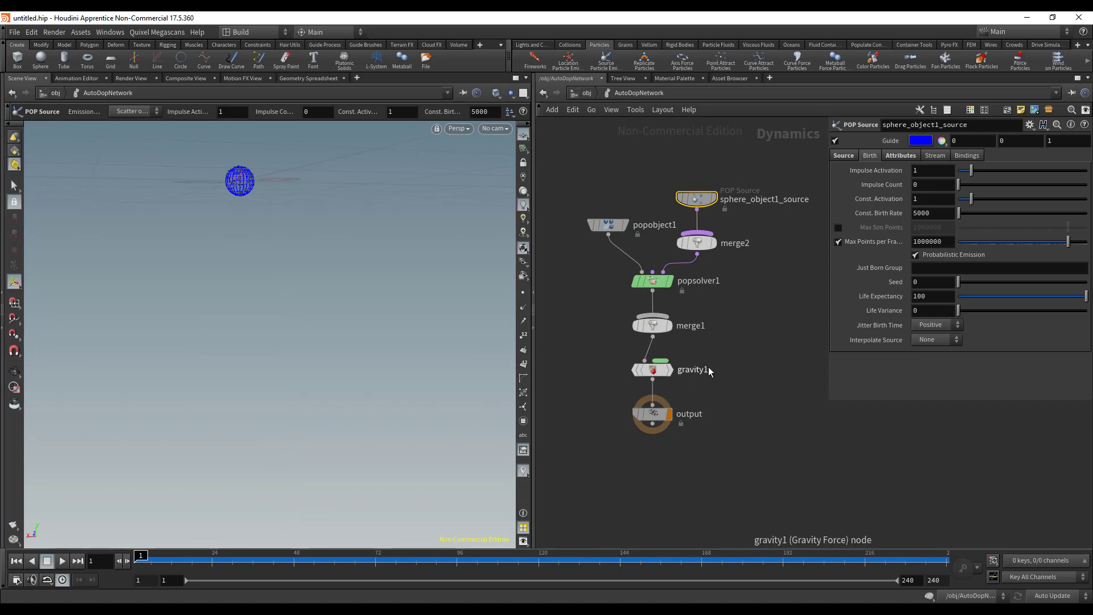
# Bypass the gravity1 node so that gravity no longer acts on the simulation.
pyautogui.click(652, 373)
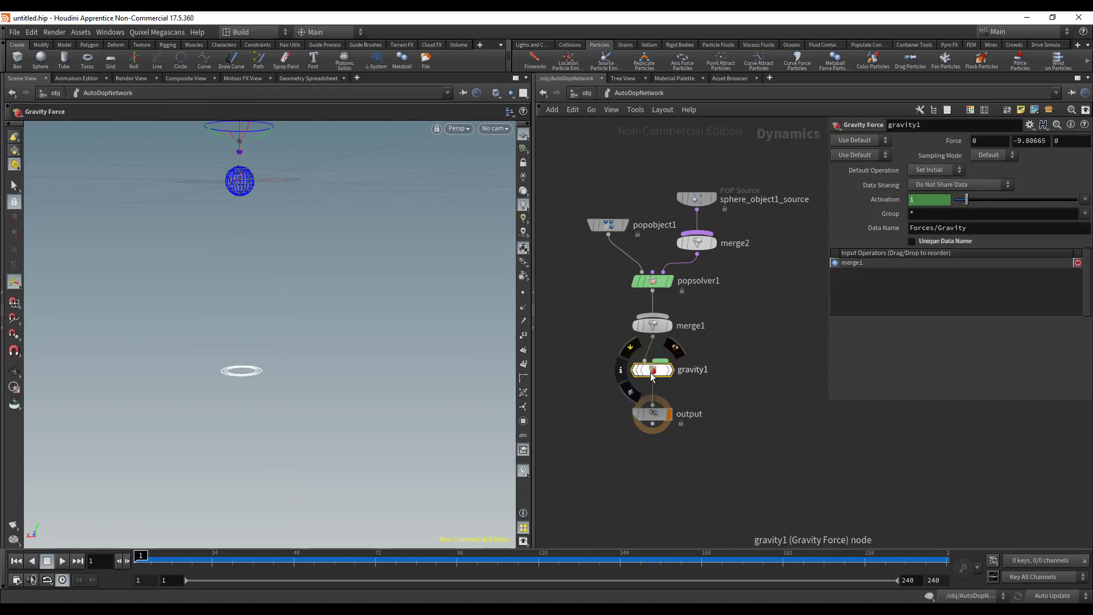
pyautogui.click(627, 348)
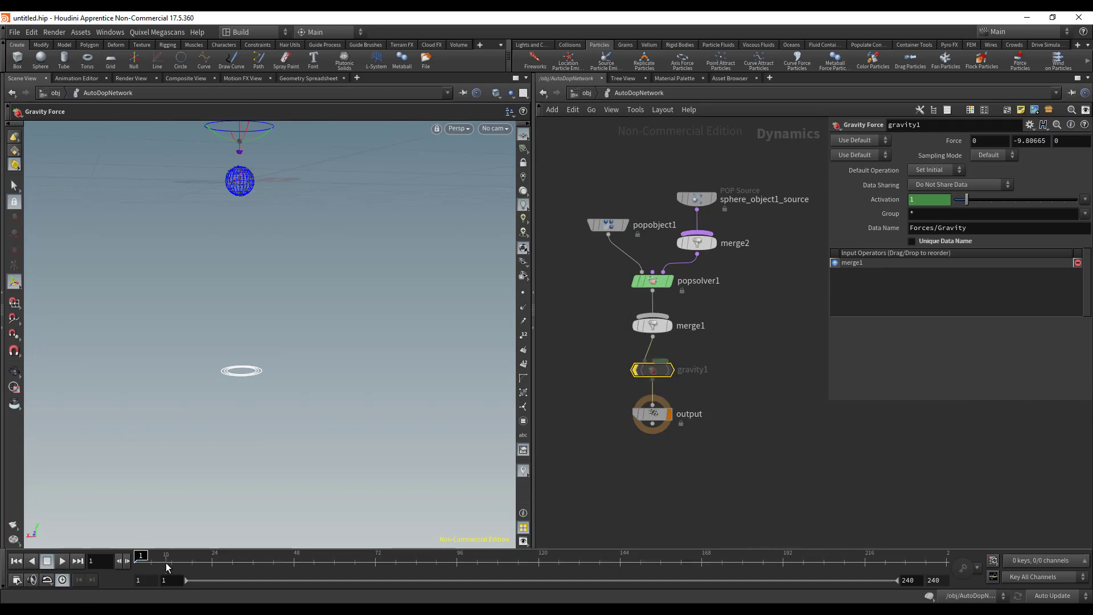
# Play the simulation to examine how particles spread from the sphere without gravity, and return to the first frame.
pyautogui.click(59, 564)
pyautogui.press('Escape')
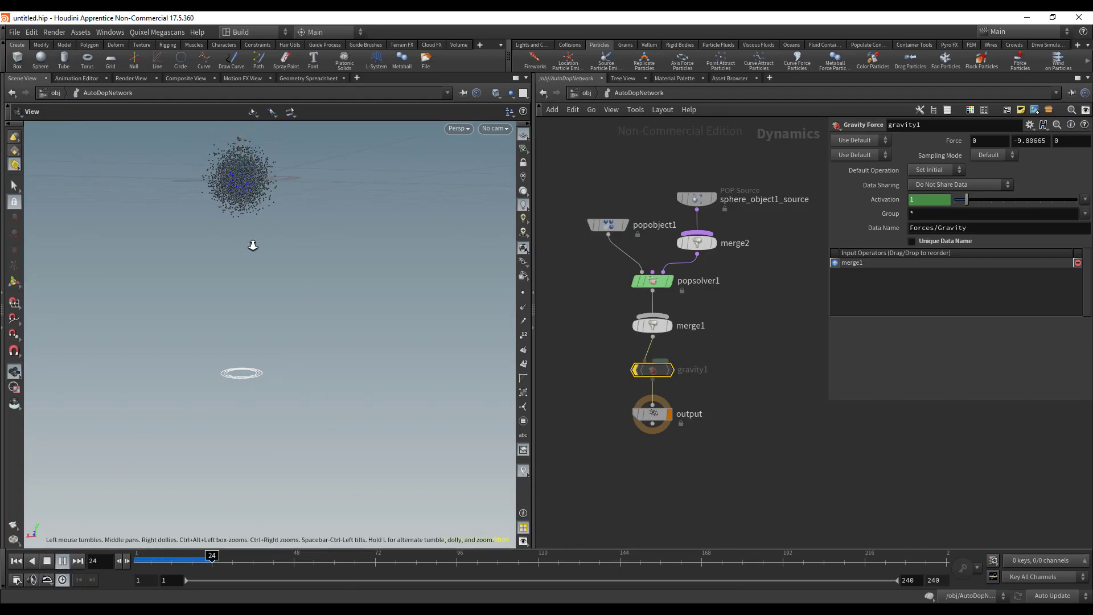
pyautogui.moveTo(251, 245); pyautogui.dragTo(262, 445)
pyautogui.moveTo(262, 445); pyautogui.dragTo(300, 405, button='right')
pyautogui.moveTo(300, 404); pyautogui.dragTo(325, 409)
pyautogui.press('Return')
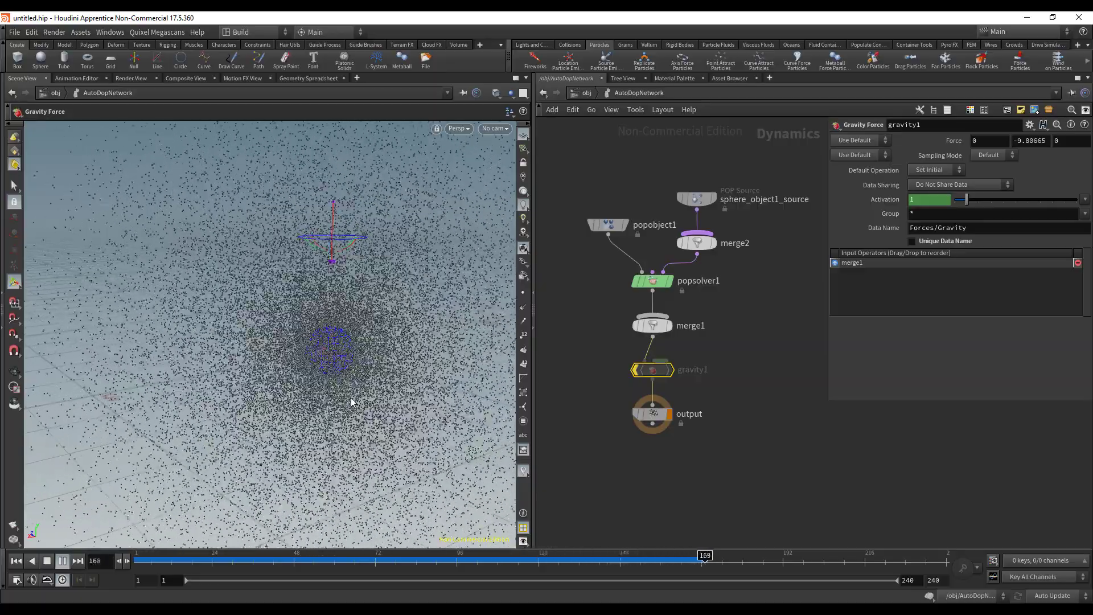
pyautogui.click(47, 563)
pyautogui.click(16, 561)
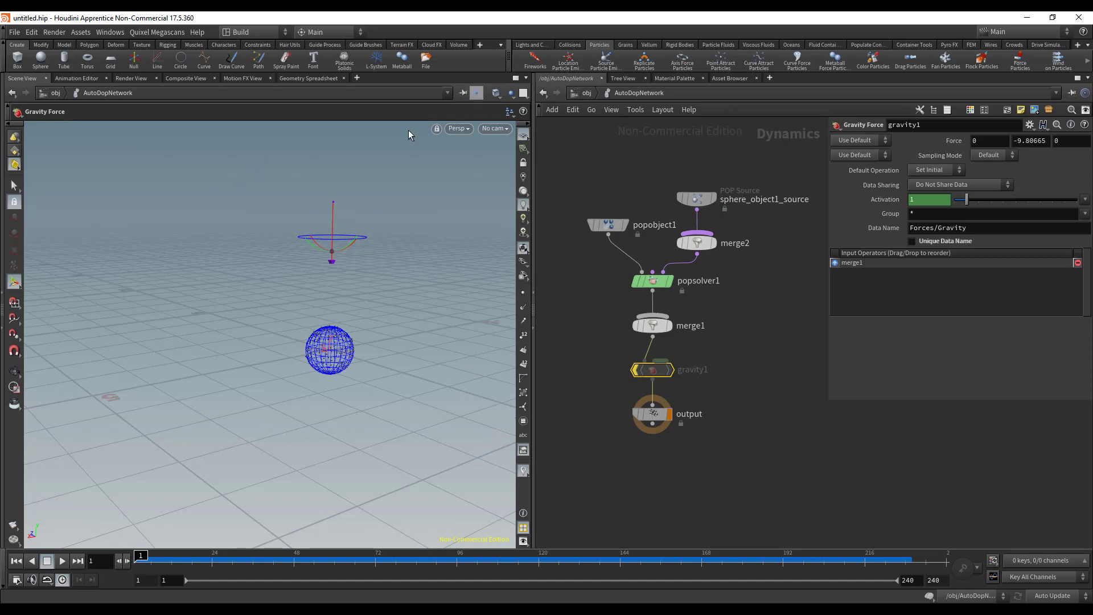
# Select the sphere_object1_source node, replay the simulation to examine how the particle cloud grows, and rewind to the start.
pyautogui.click(678, 200)
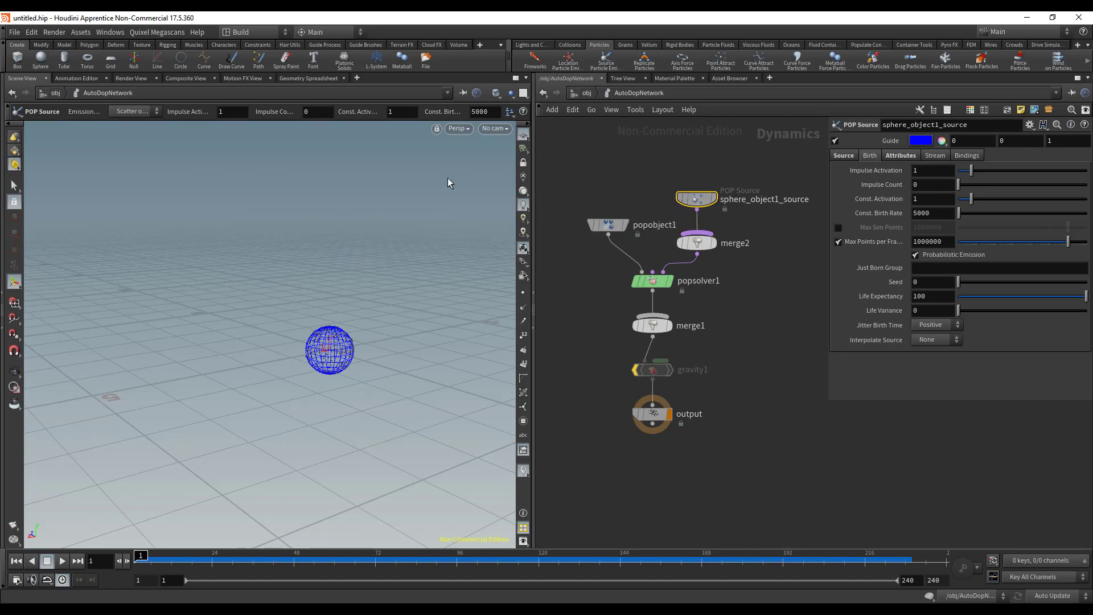
pyautogui.moveTo(198, 296)
pyautogui.mouseDown()
pyautogui.moveTo(274, 298)
pyautogui.moveTo(213, 281)
pyautogui.moveTo(194, 290)
pyautogui.mouseUp()
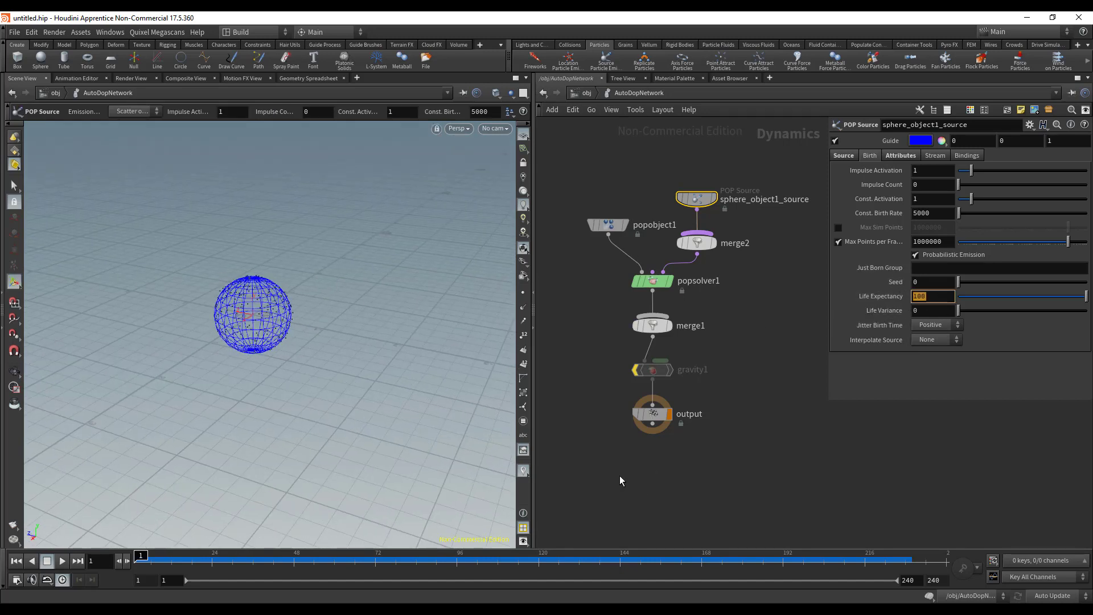
pyautogui.press('Escape')
pyautogui.moveTo(331, 350); pyautogui.dragTo(261, 483)
pyautogui.click(62, 561)
pyautogui.moveTo(308, 404); pyautogui.dragTo(261, 410, button='right')
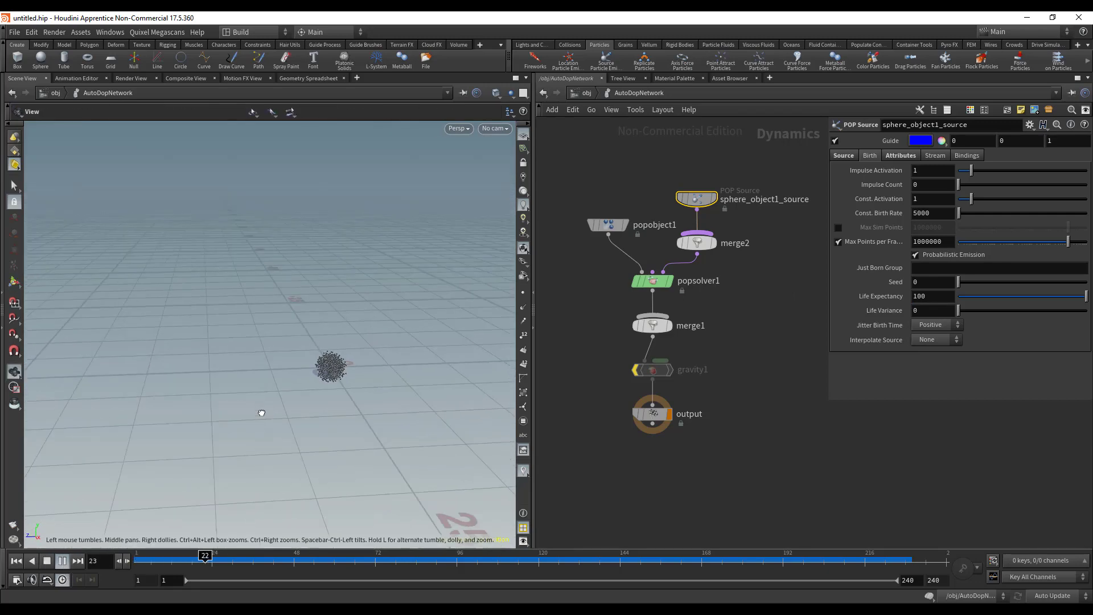
pyautogui.press('Return')
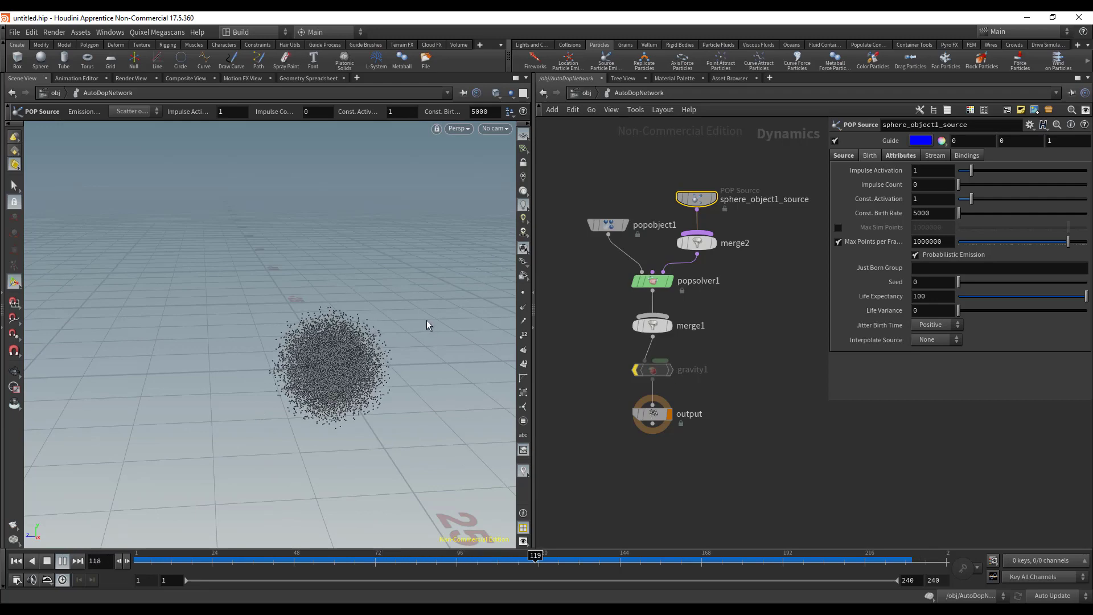
pyautogui.click(47, 561)
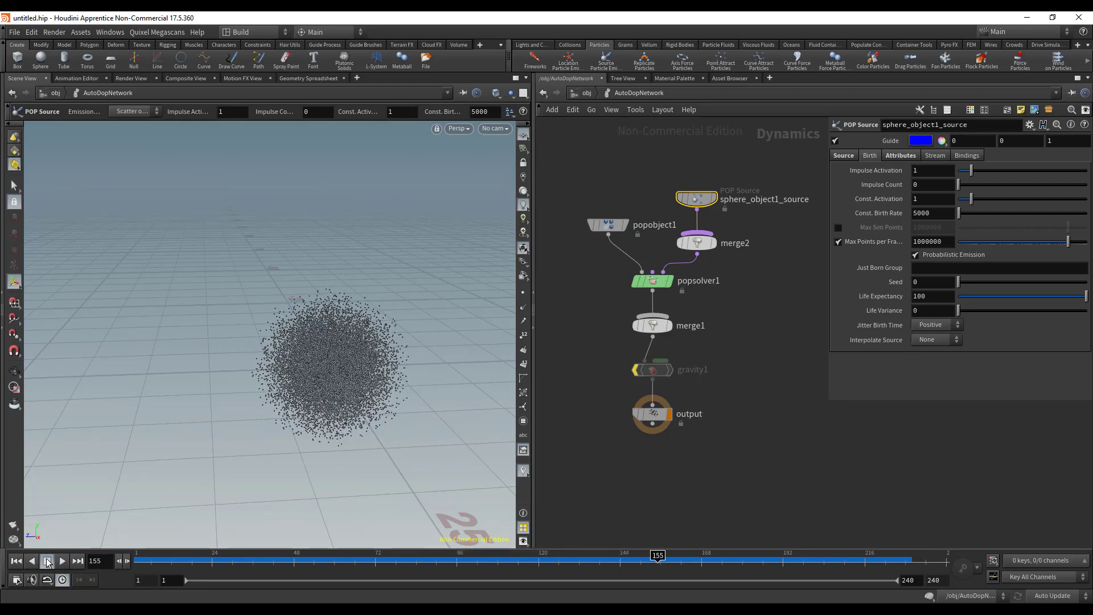
pyautogui.click(16, 561)
# Set the POP source's Life Expectancy to 1.
pyautogui.click(933, 296)
pyautogui.write('1')
pyautogui.press('Return')
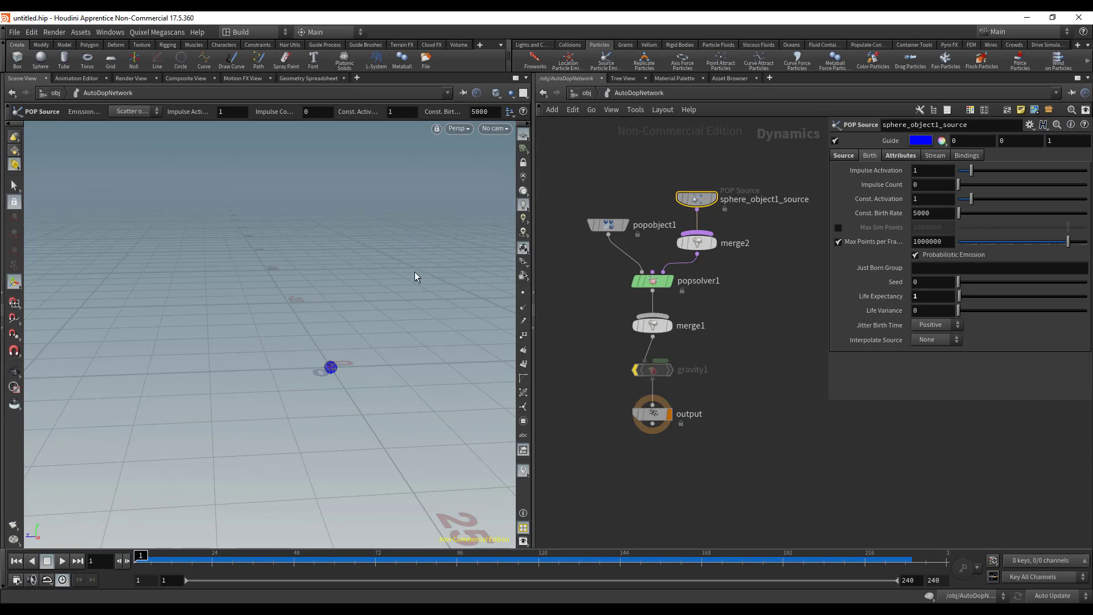
# Play the simulation to examine the particle cloud with the shortened lifespan, stop it and return to the first frame.
pyautogui.press('Escape')
pyautogui.moveTo(256, 359); pyautogui.dragTo(207, 290, button='middle')
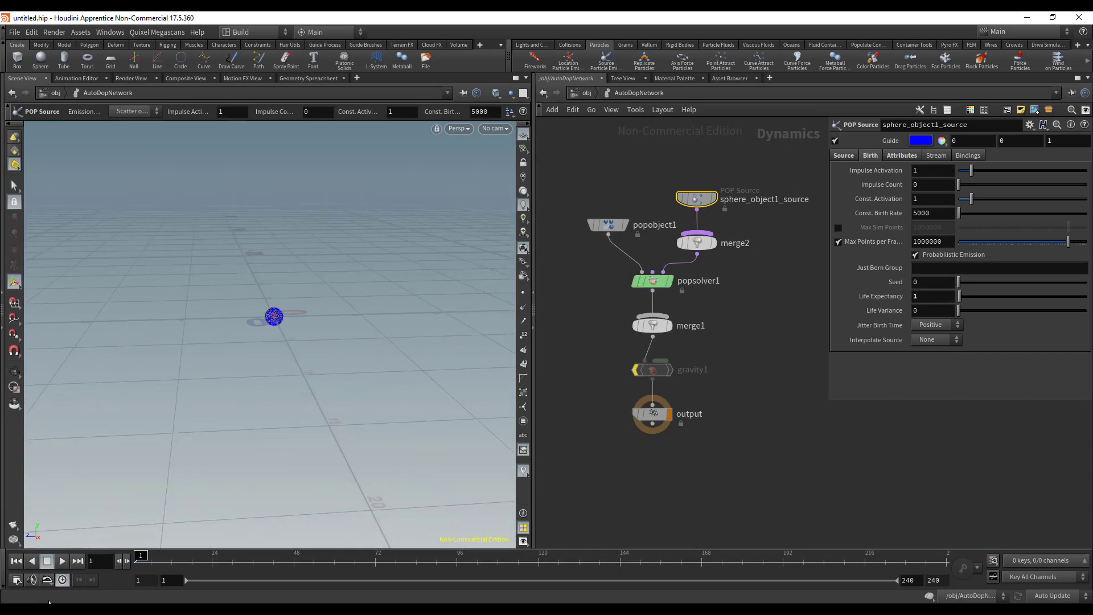
pyautogui.click(62, 561)
pyautogui.moveTo(251, 281); pyautogui.dragTo(322, 313, button='right')
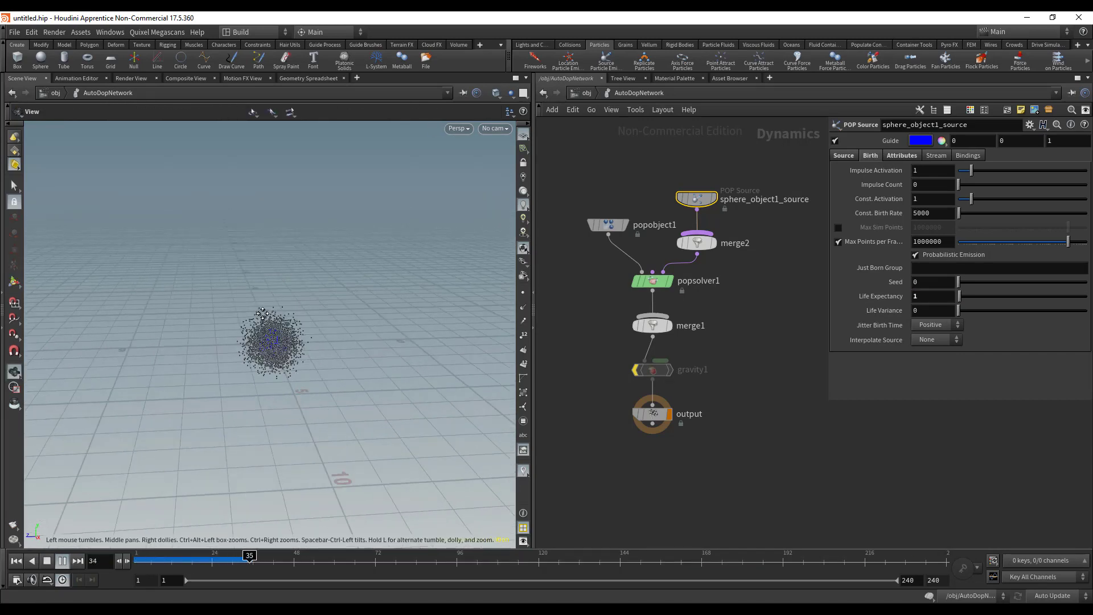
pyautogui.press('Return')
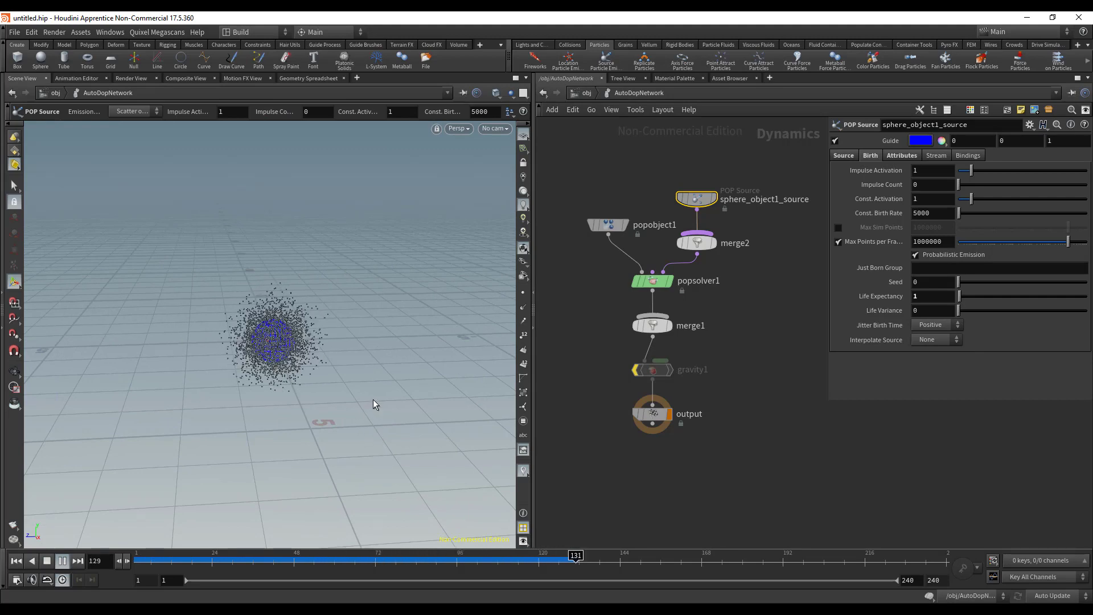
pyautogui.click(928, 296)
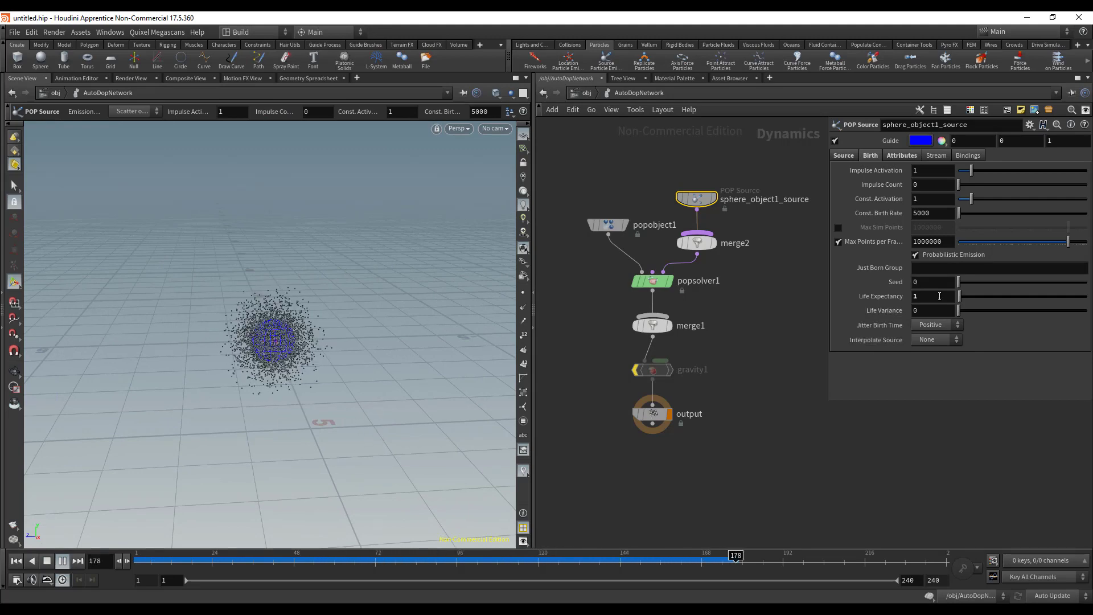
pyautogui.click(47, 561)
pyautogui.click(16, 561)
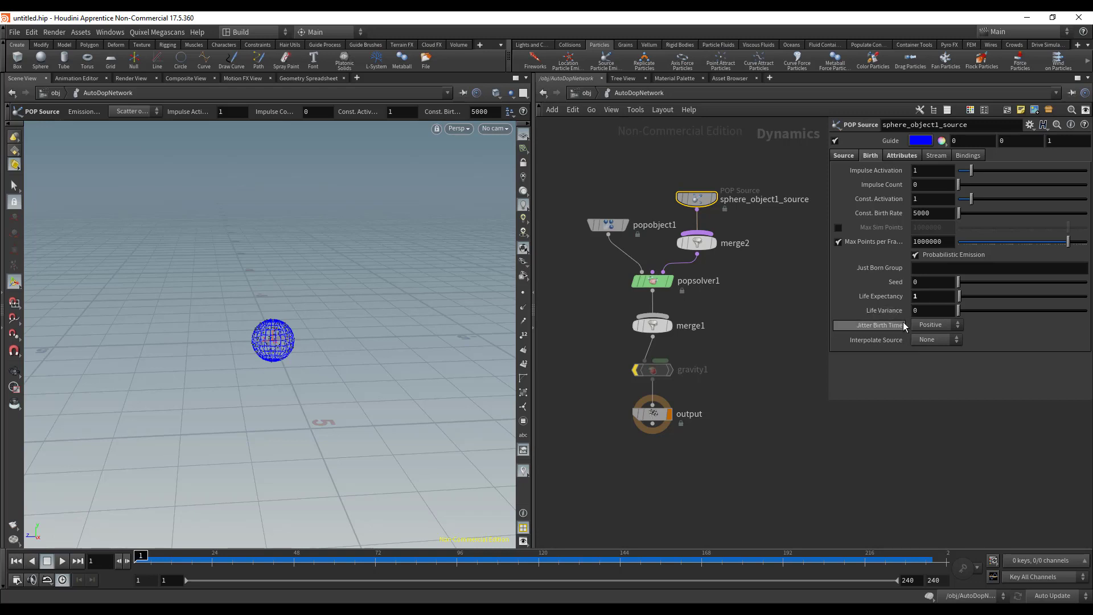
# Set the POP source's Life Variance to 0.25.
pyautogui.moveTo(905, 325)
pyautogui.moveTo(636, 283)
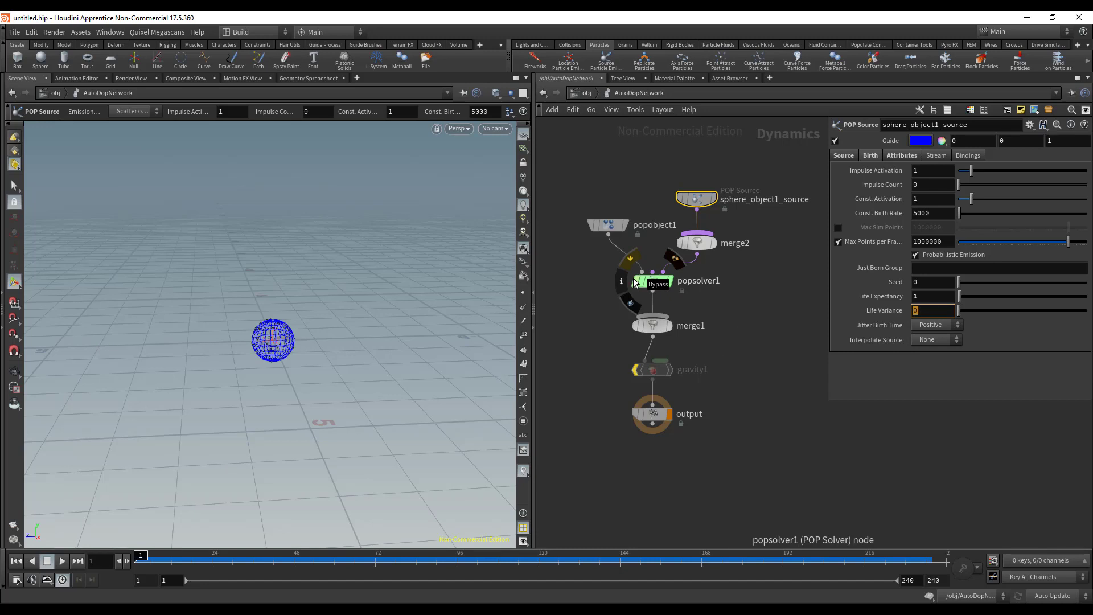
pyautogui.write('5')
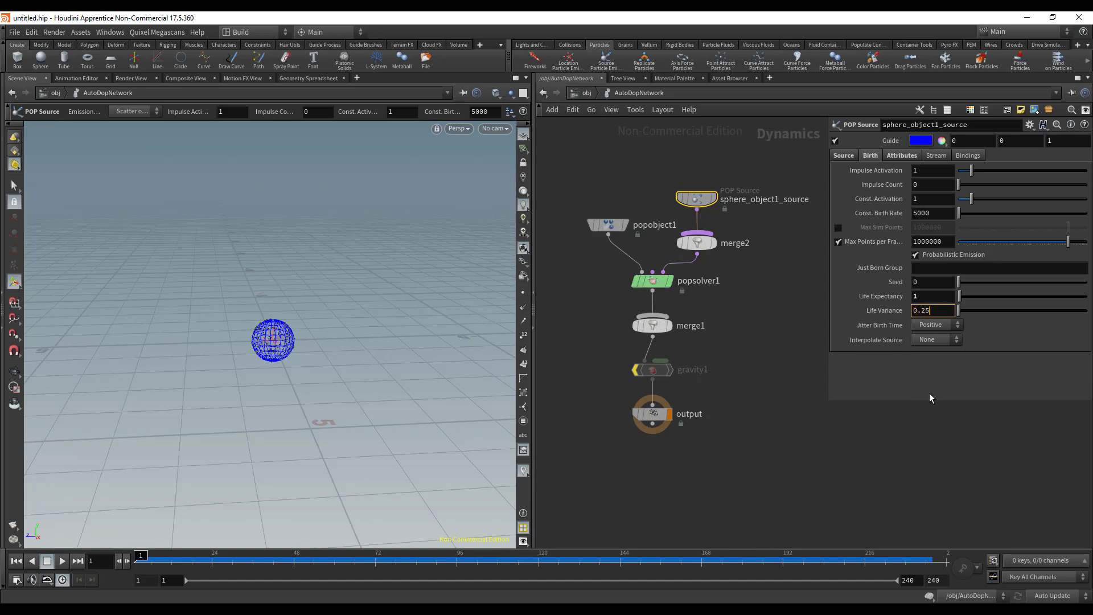
pyautogui.press('Return')
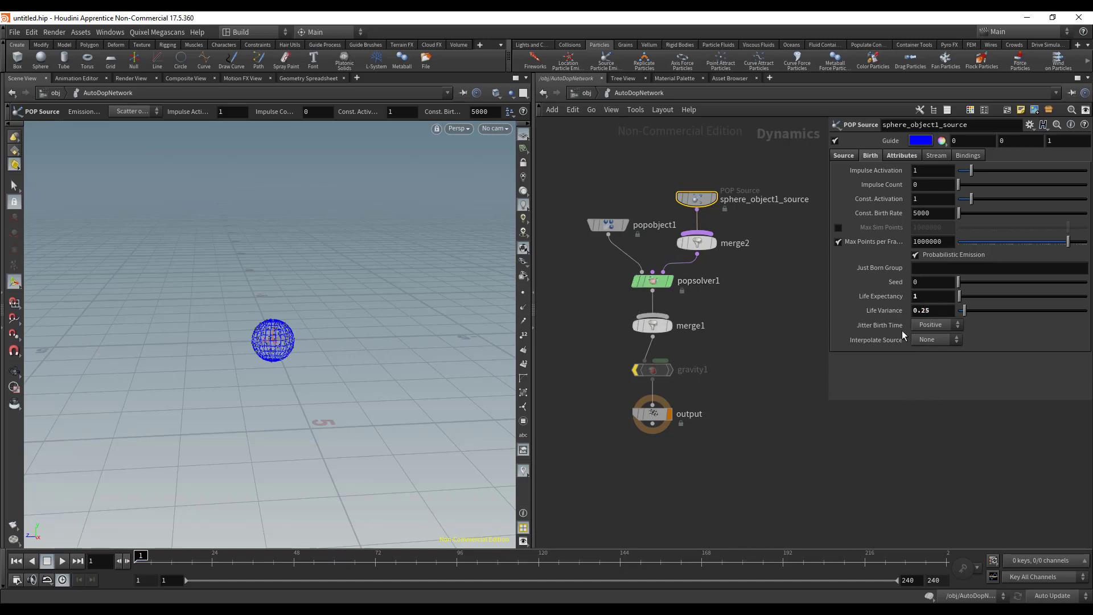
# Play the simulation and examine up close how the life variance affects the particles around the sphere.
pyautogui.click(62, 562)
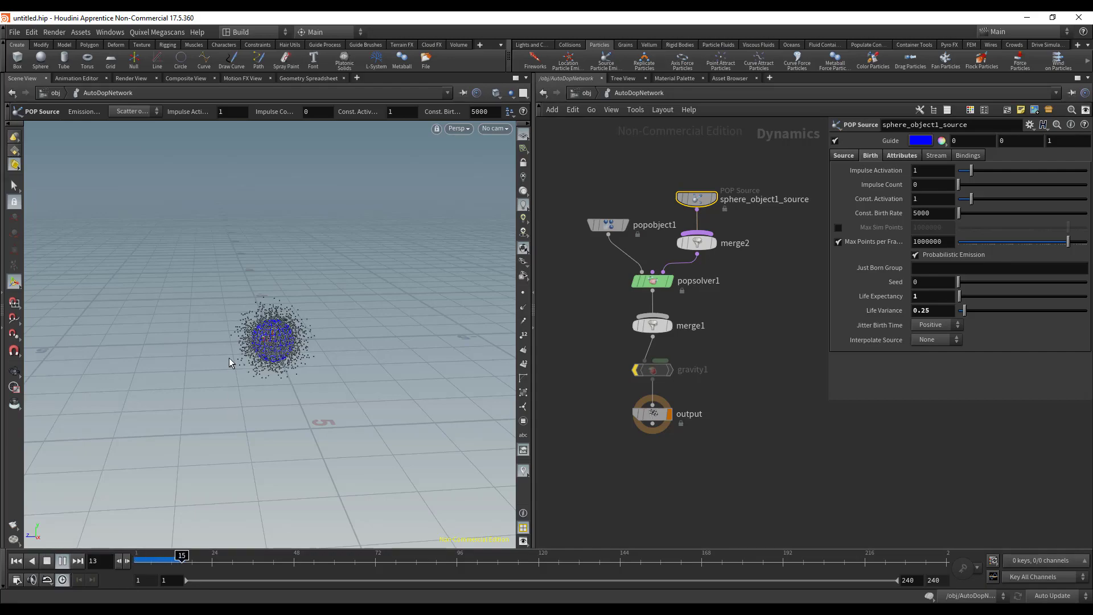
pyautogui.moveTo(229, 358); pyautogui.dragTo(293, 330)
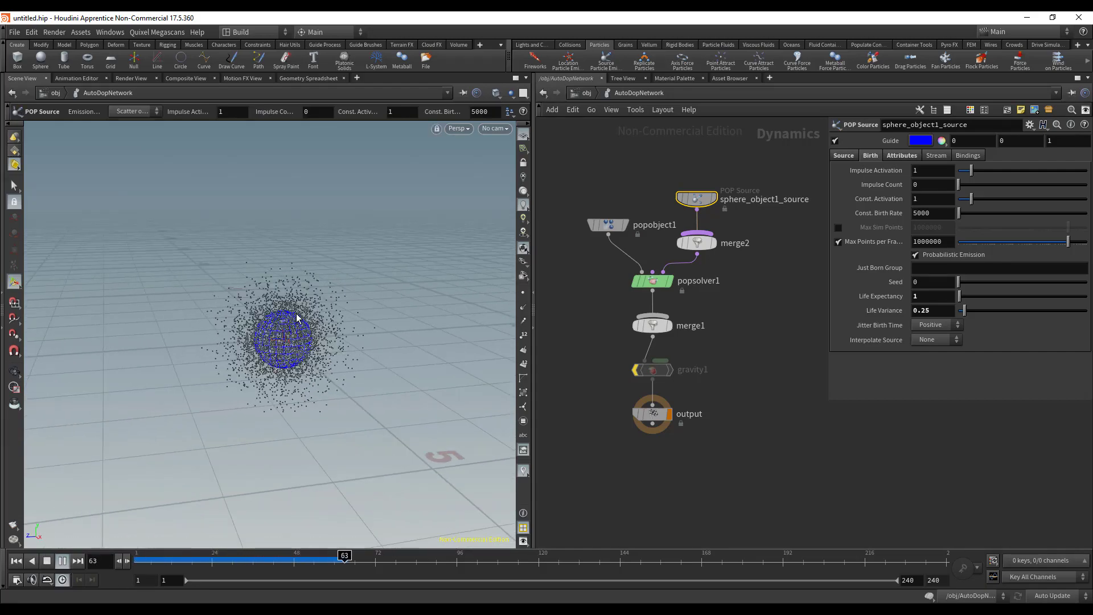